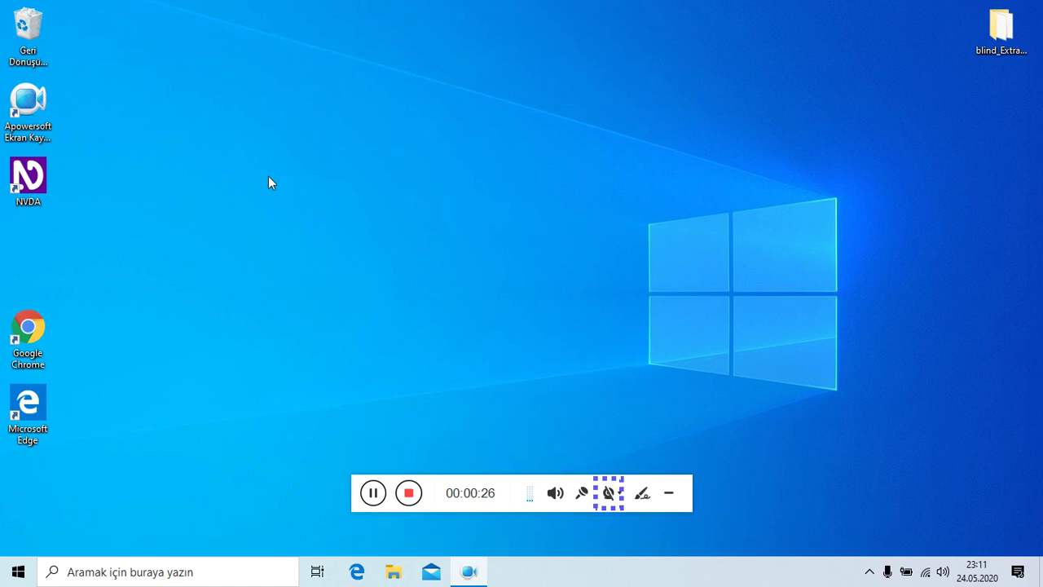
Search Windows for "windows defender" and open Windows Defender Güvenlik Duvarı
{"action": "left_click", "coordinate": [349, 3]}
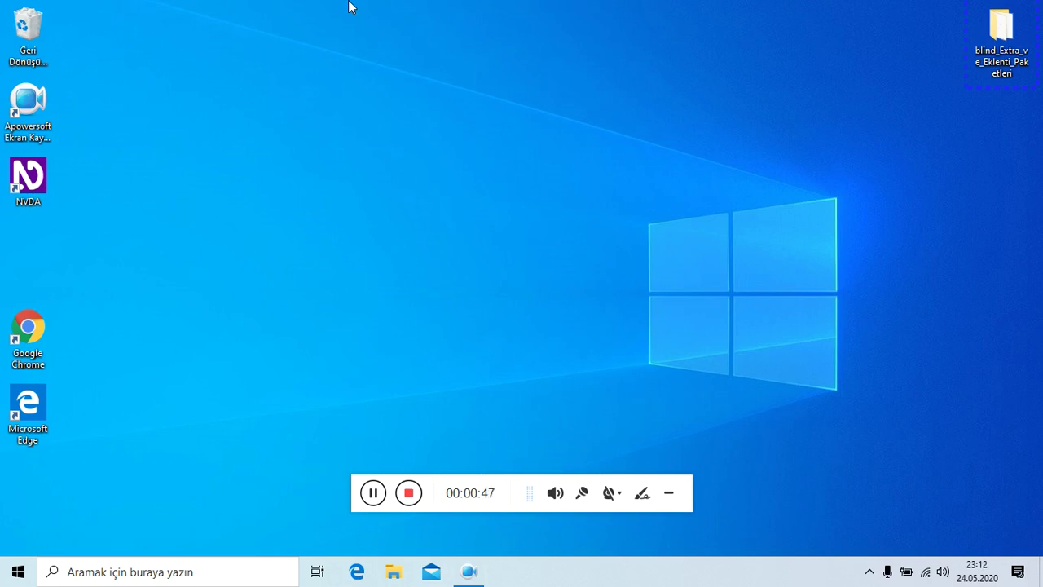
{"action": "key", "text": "super"}
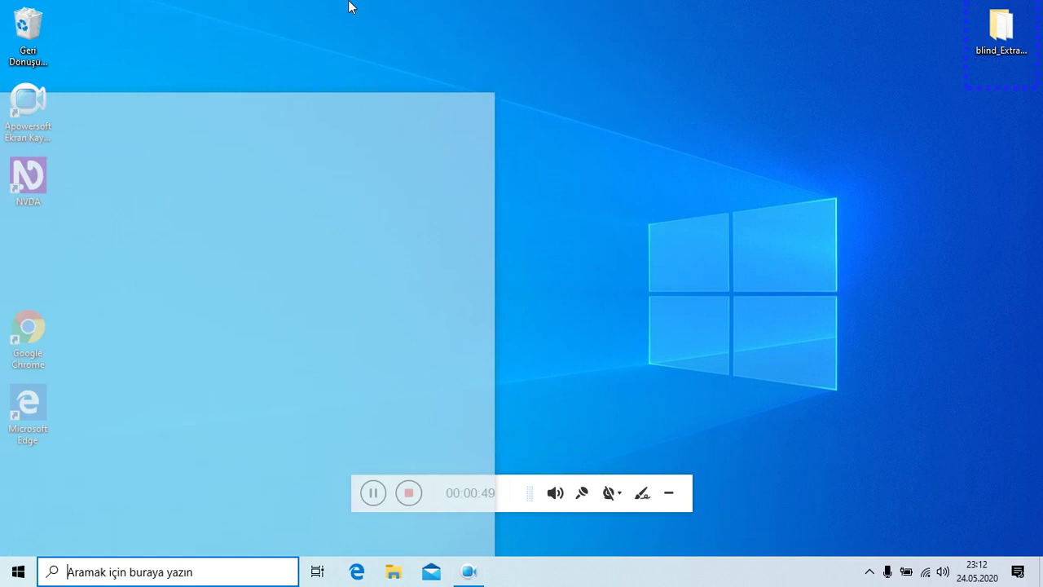
{"action": "type", "text": "wi"}
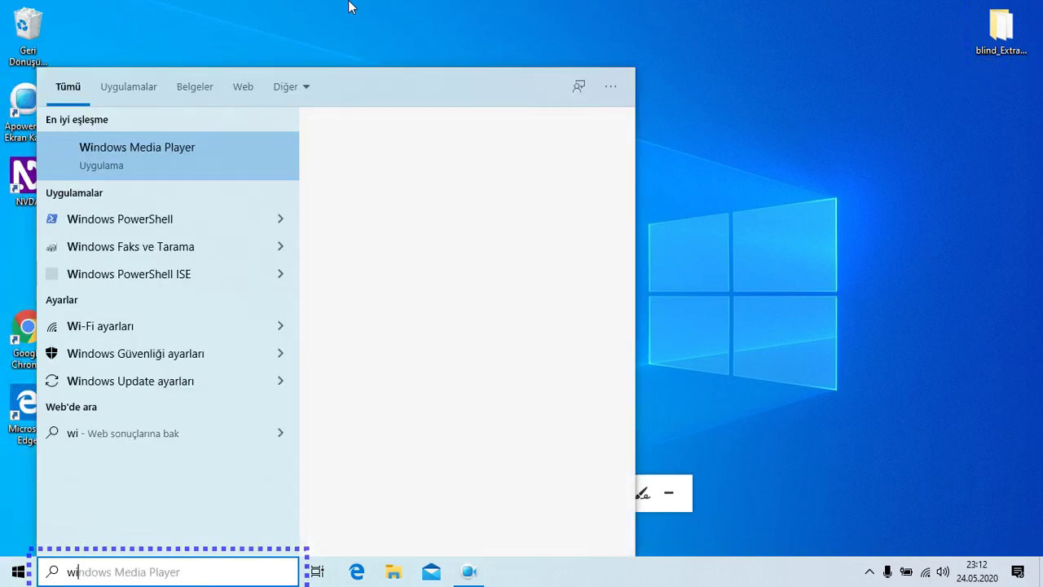
{"action": "type", "text": "ndo"}
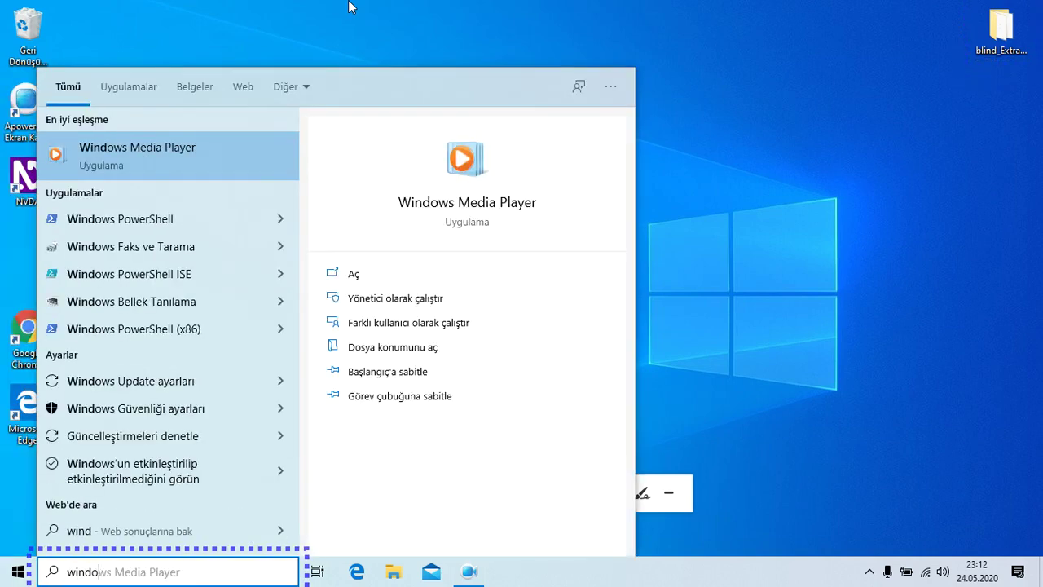
{"action": "type", "text": "q"}
{"action": "key", "text": "BackSpace"}
{"action": "type", "text": "ws"}
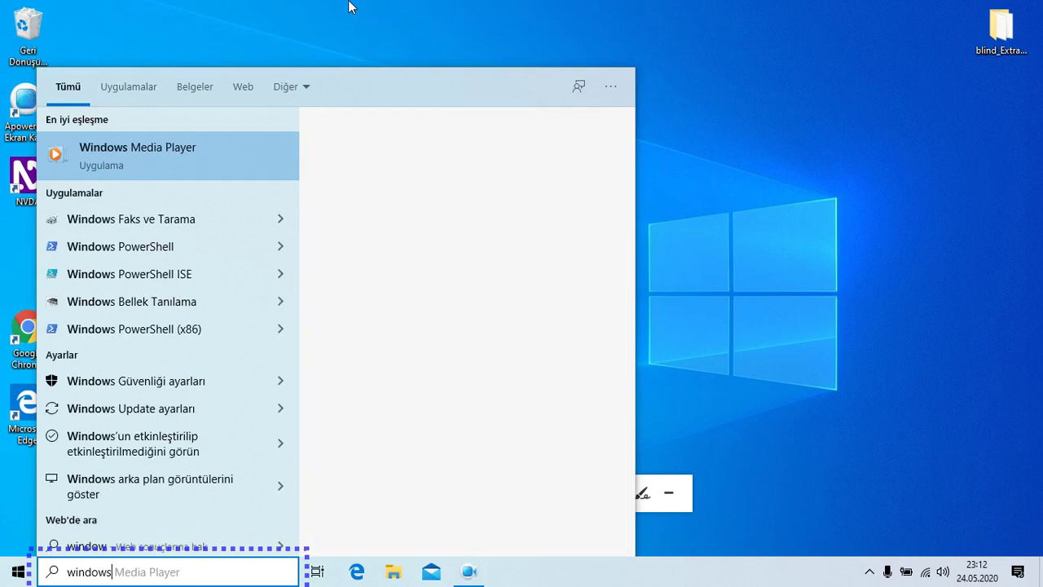
{"action": "type", "text": " def"}
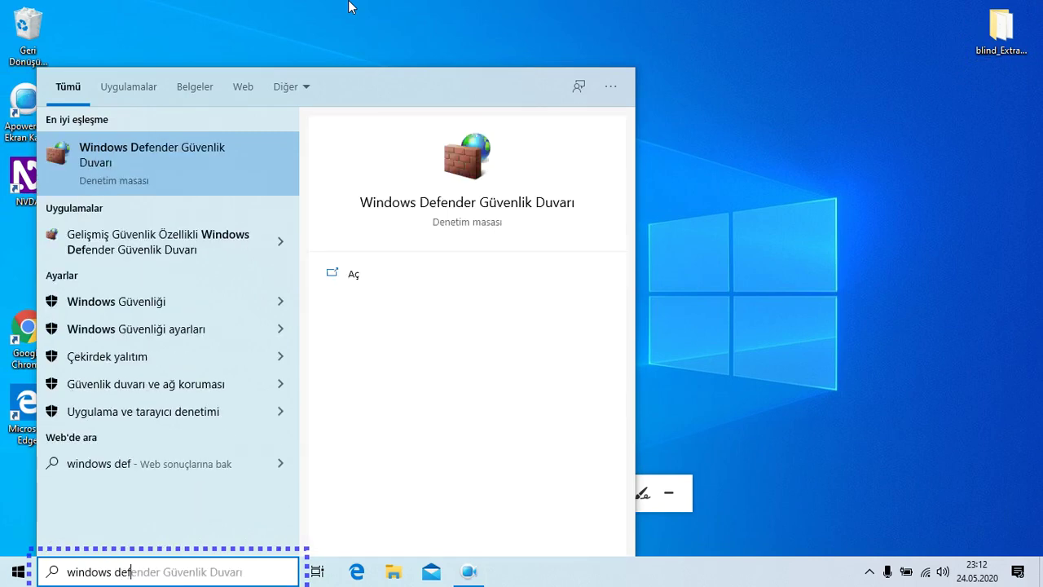
{"action": "type", "text": "ender"}
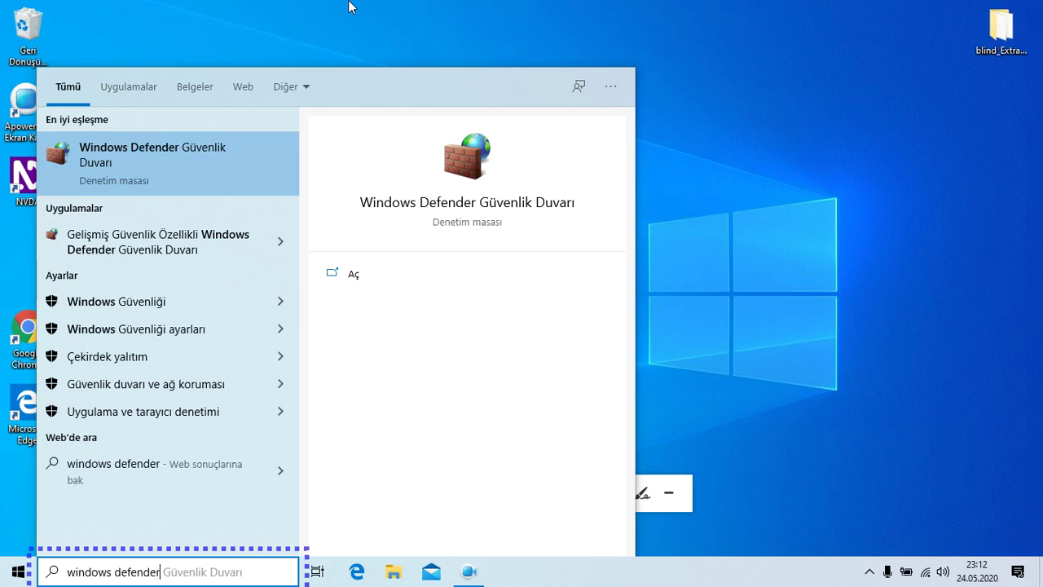
{"action": "key", "text": "Return"}
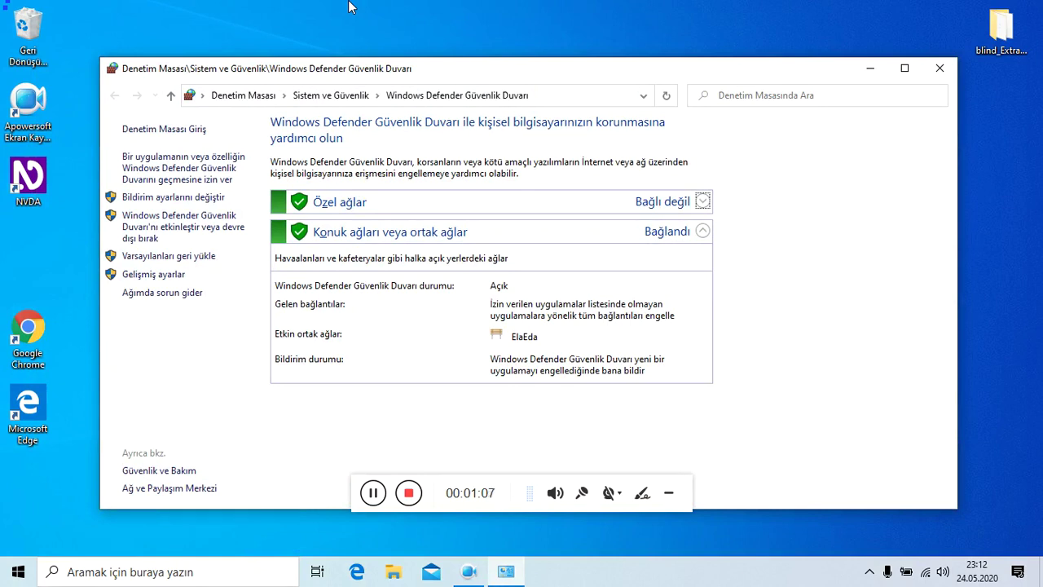
Open the firewall page for enabling or disabling Windows Defender Güvenlik Duvarı
{"action": "key", "text": "Tab"}
{"action": "key", "text": "Tab"}
{"action": "key", "text": "Tab"}
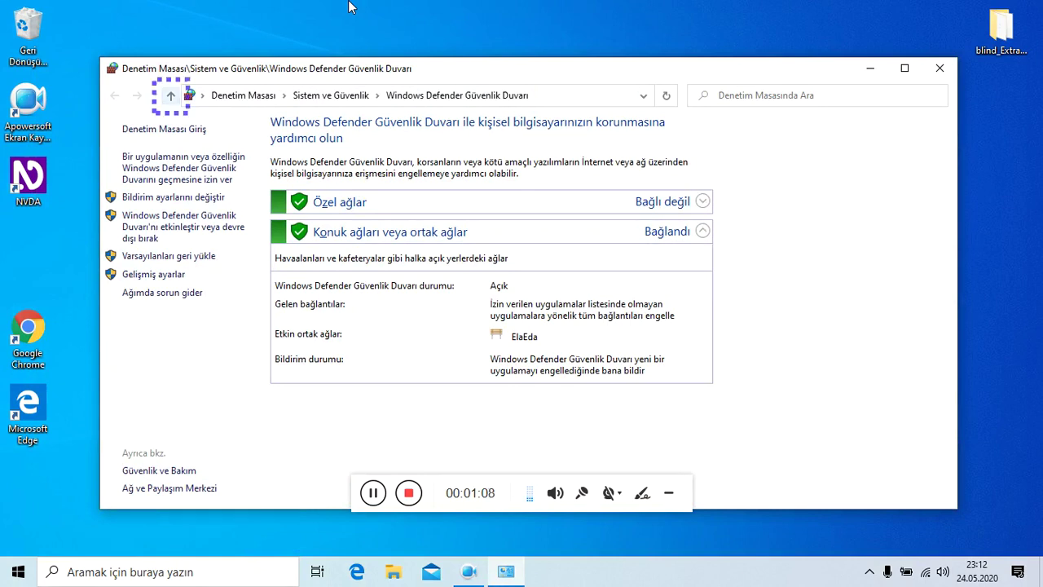
{"action": "key", "text": "Tab"}
{"action": "key", "text": "Tab"}
{"action": "key", "text": "Tab"}
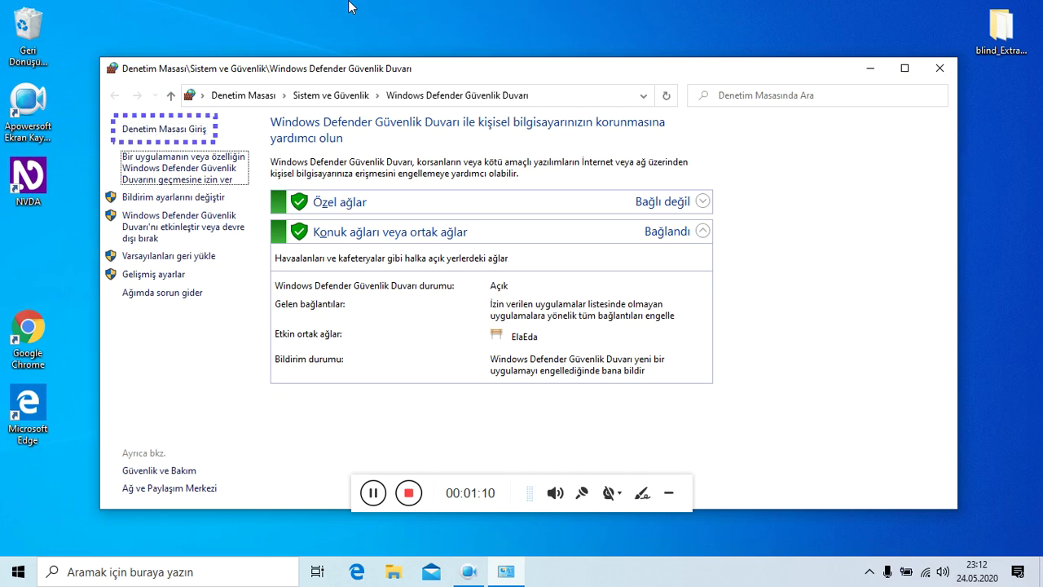
{"action": "key", "text": "shift+Tab"}
{"action": "key", "text": "shift+Tab"}
{"action": "key", "text": "Tab"}
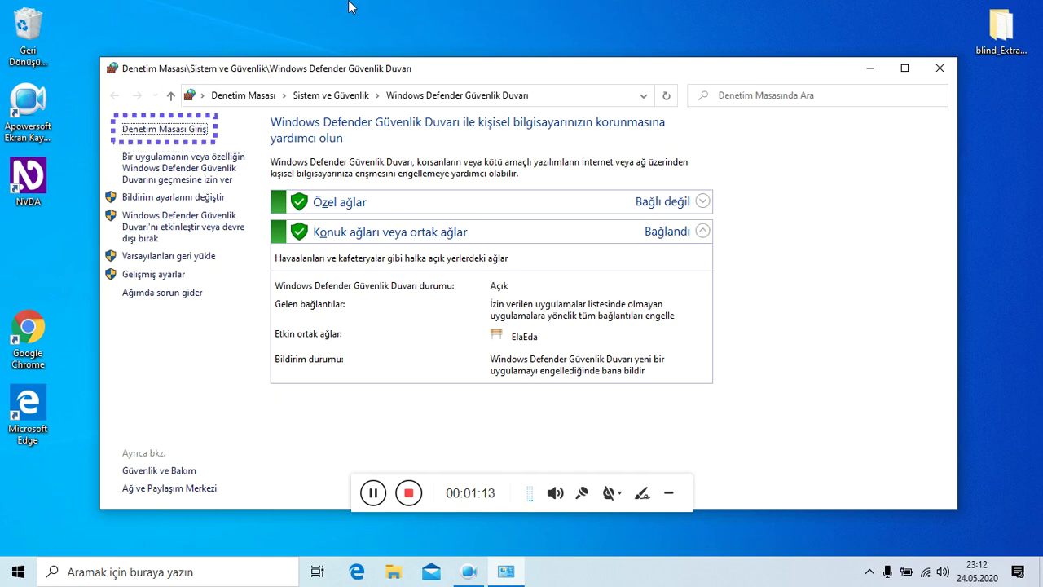
{"action": "key", "text": "Tab"}
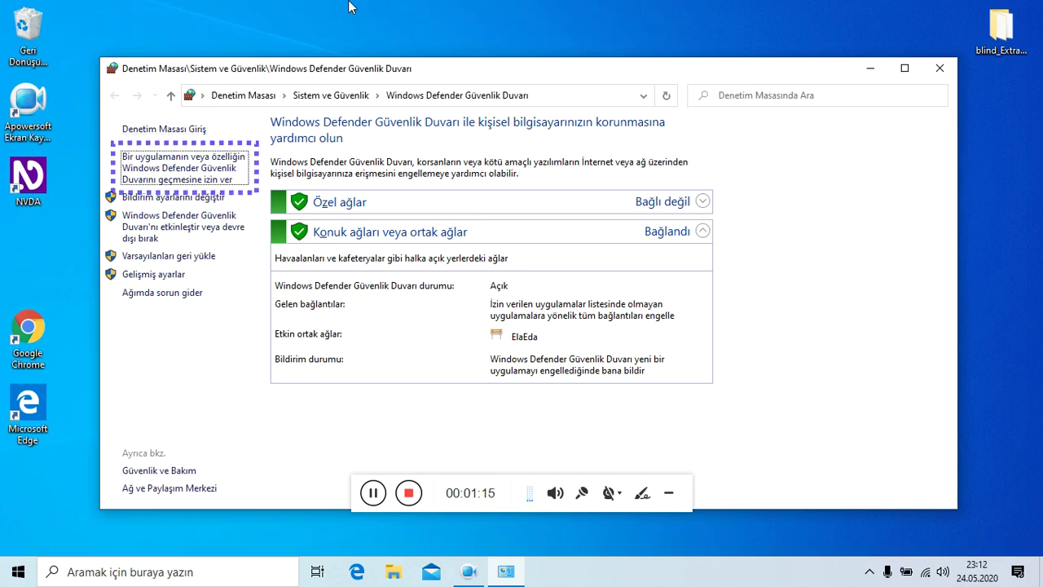
{"action": "key", "text": "Tab"}
{"action": "key", "text": "Tab"}
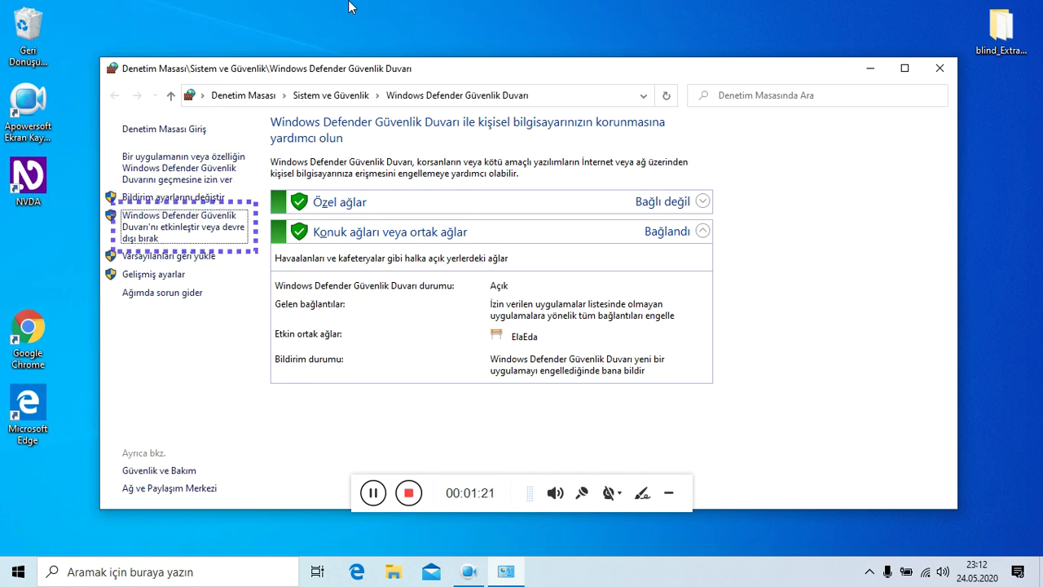
{"action": "key", "text": "Return"}
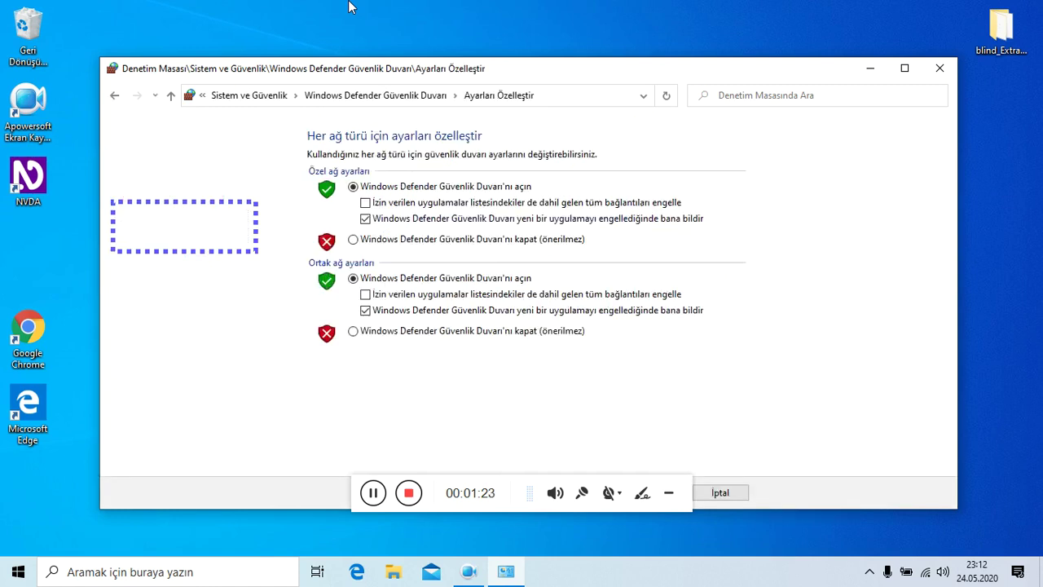
Turn off Windows Defender Güvenlik Duvarı in the public network settings (Ortak ağ ayarları) and apply the change
{"action": "key", "text": "Tab"}
{"action": "key", "text": "Tab"}
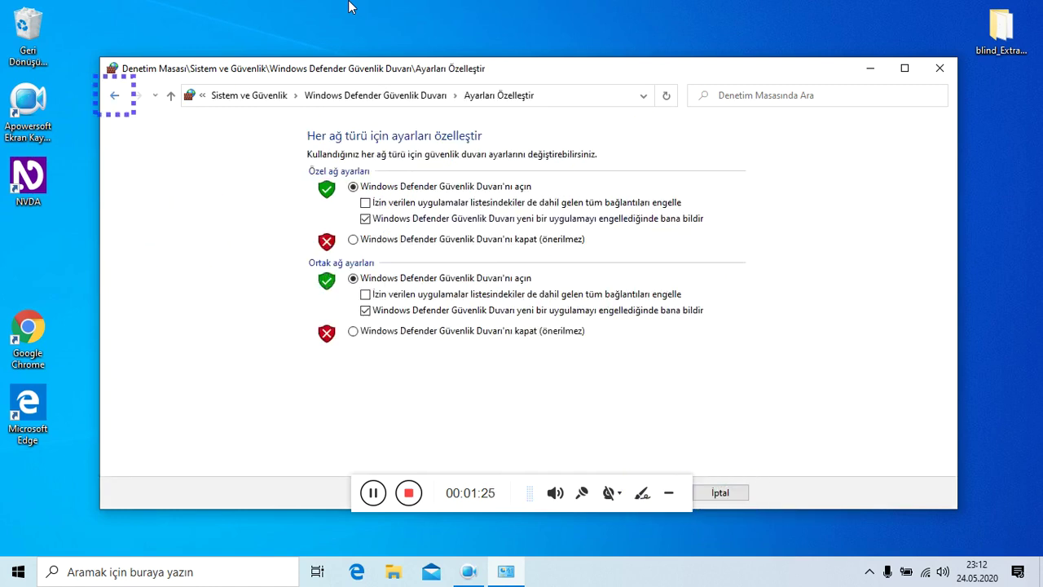
{"action": "key", "text": "Tab"}
{"action": "key", "text": "Tab"}
{"action": "key", "text": "Tab"}
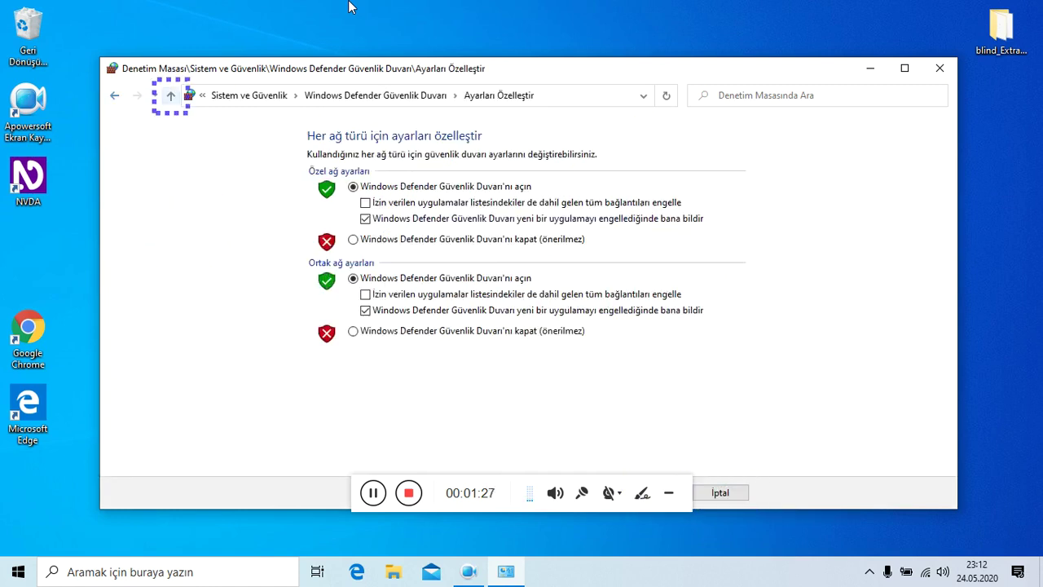
{"action": "key", "text": "Tab"}
{"action": "key", "text": "Tab"}
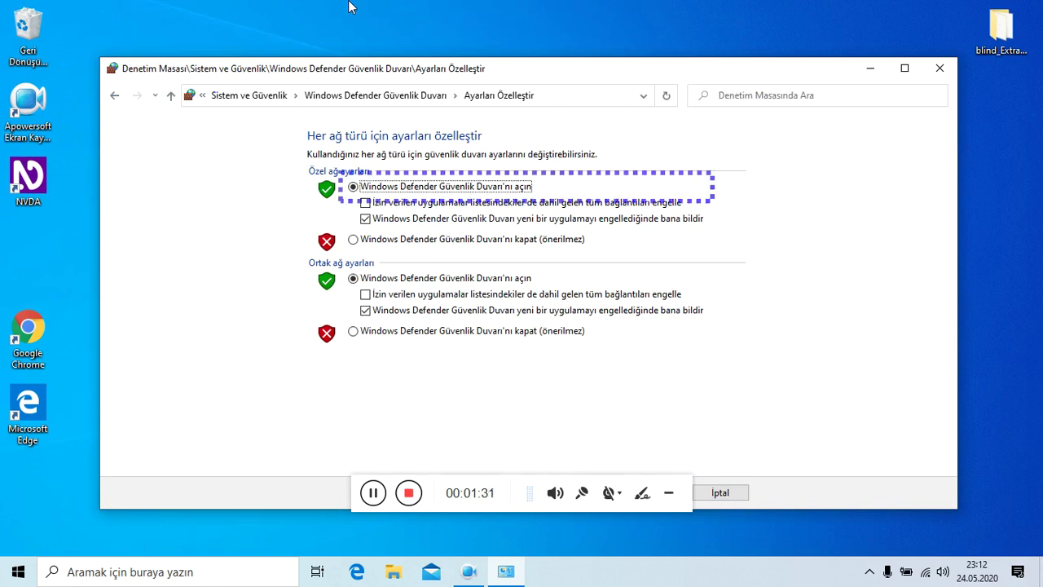
{"action": "key", "text": "Tab"}
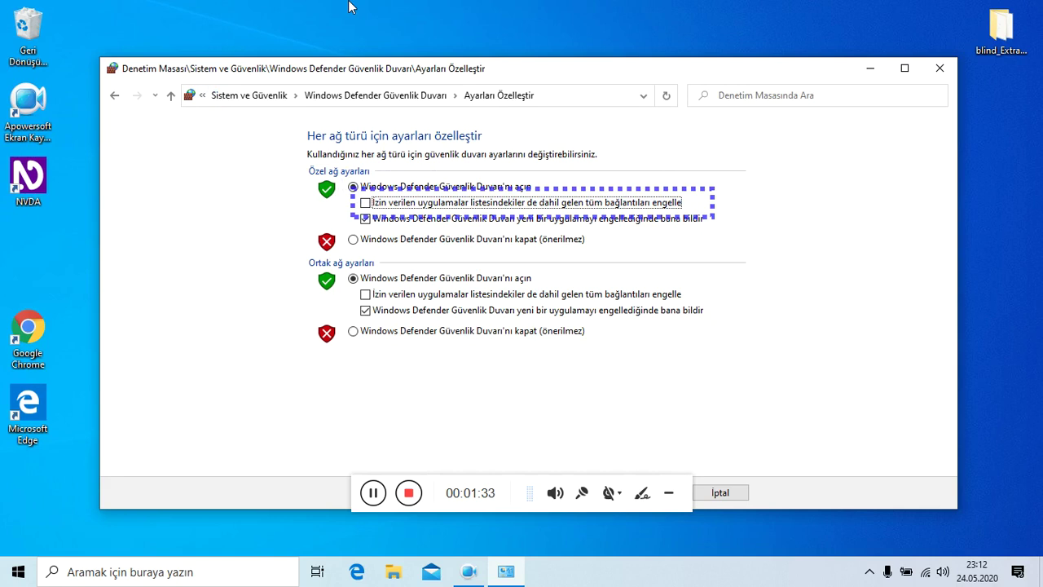
{"action": "key", "text": "Tab"}
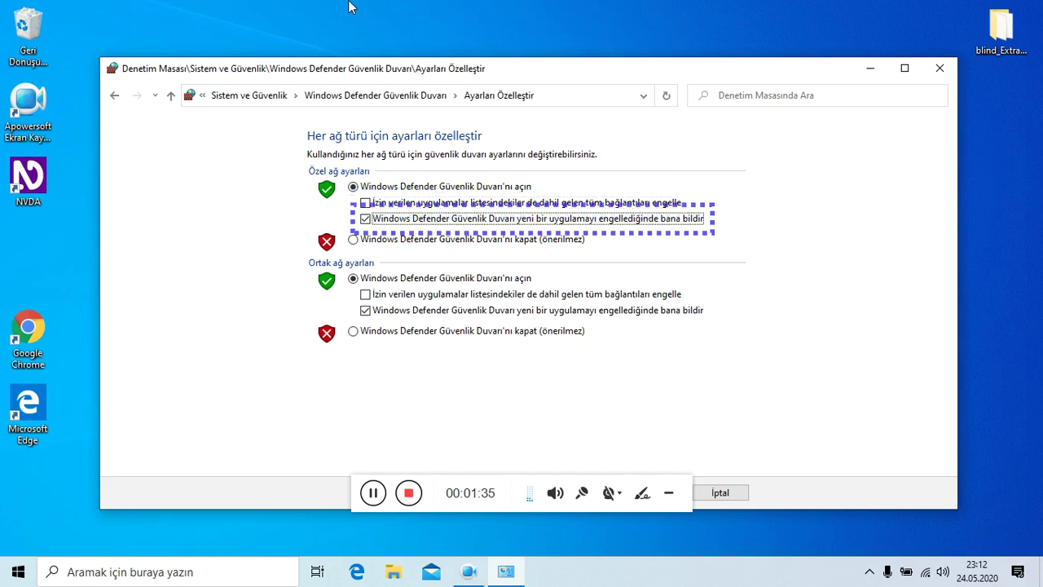
{"action": "key", "text": "Tab"}
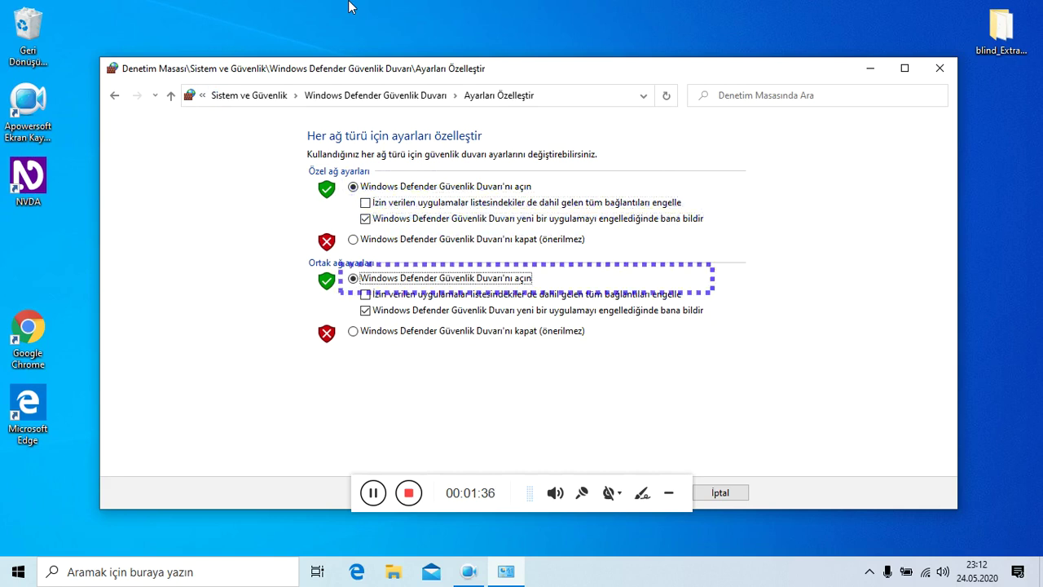
{"action": "key", "text": "Tab"}
{"action": "key", "text": "Tab"}
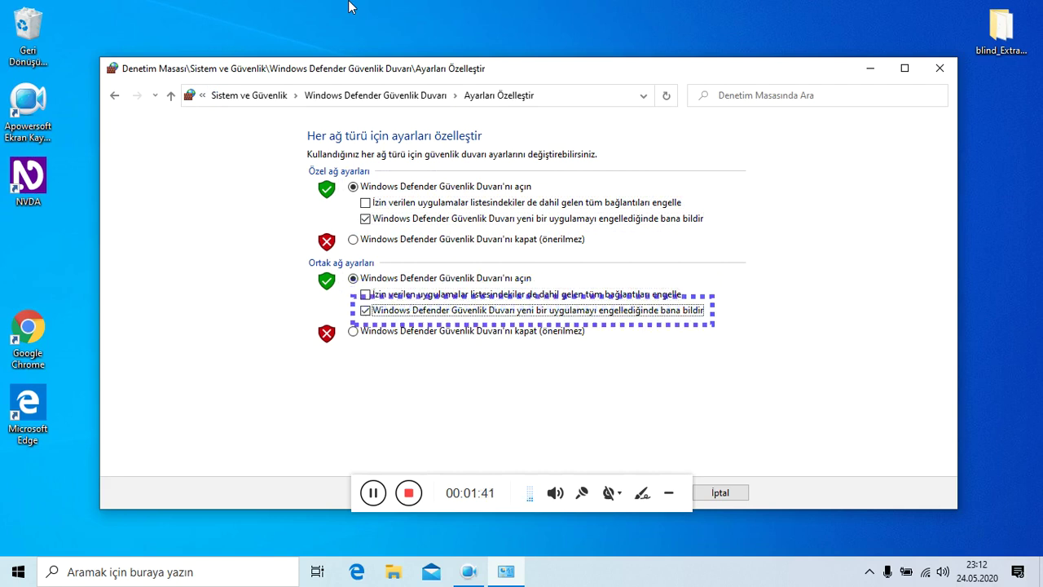
{"action": "key", "text": "Tab"}
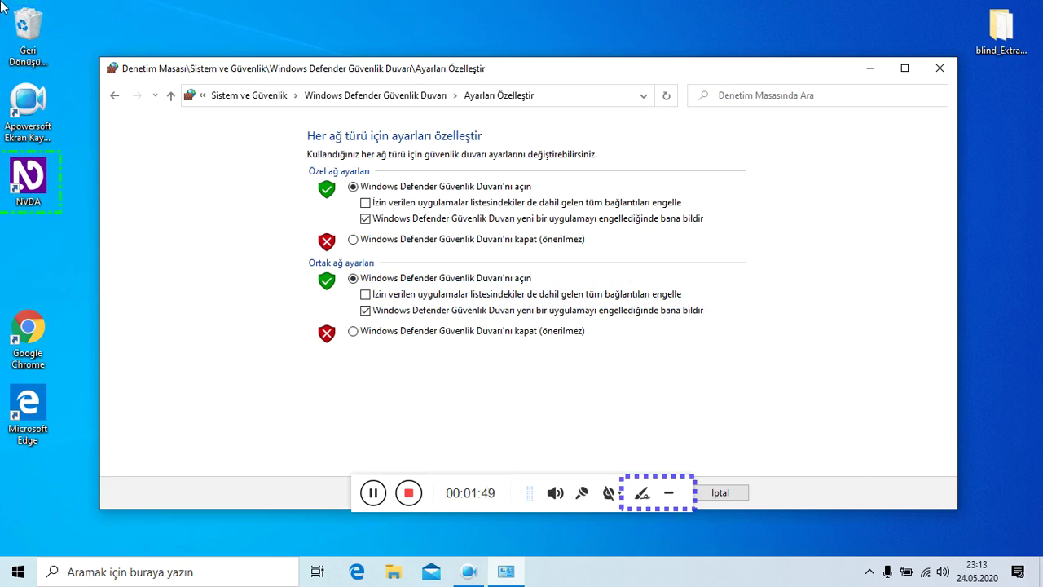
{"action": "left_click", "coordinate": [203, 168]}
{"action": "left_click", "coordinate": [381, 334]}
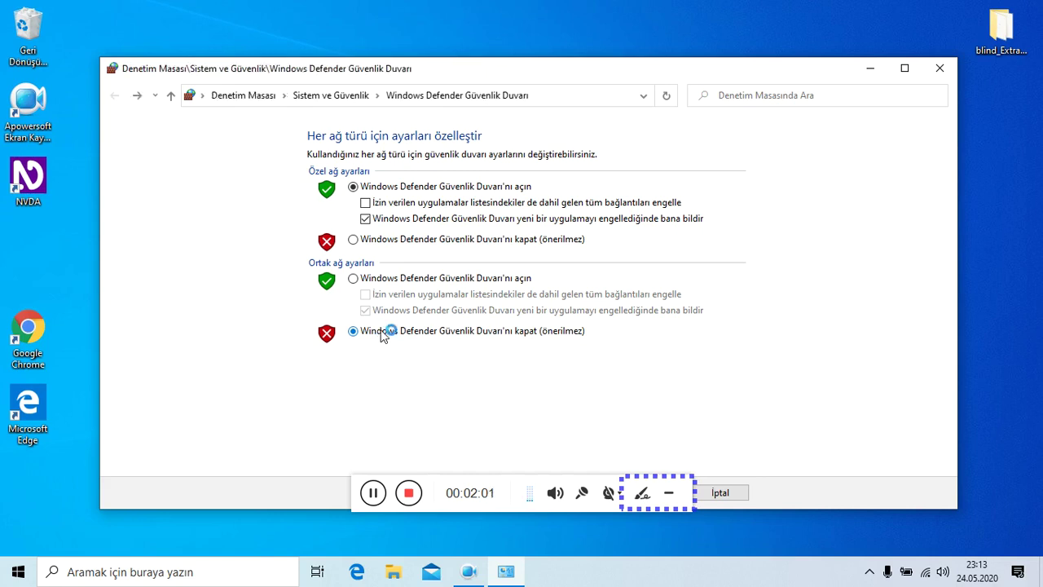
Close the Windows Defender Güvenlik Duvarı window
{"action": "key", "text": "Tab"}
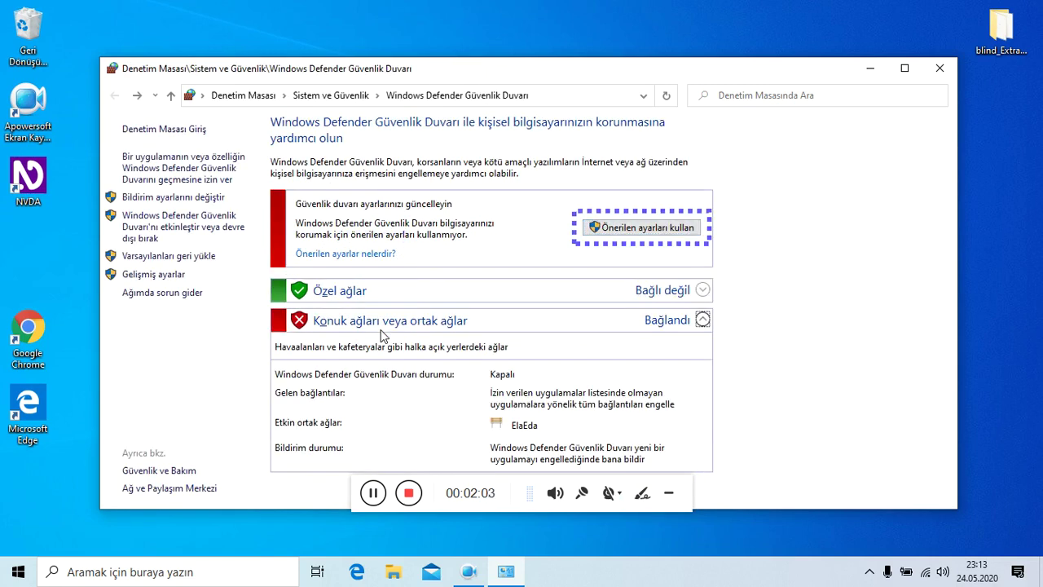
{"action": "key", "text": "Tab"}
{"action": "key", "text": "Tab"}
{"action": "key", "text": "alt+F4"}
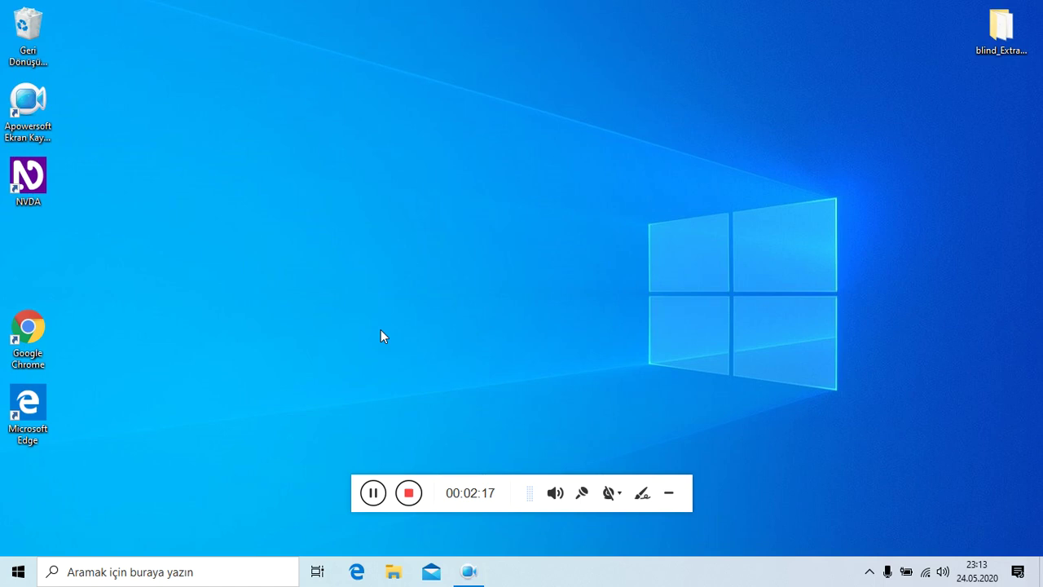
Open the blind_Extra_ve_Eklenti_Paketleri folder on the desktop
{"action": "key", "text": "b"}
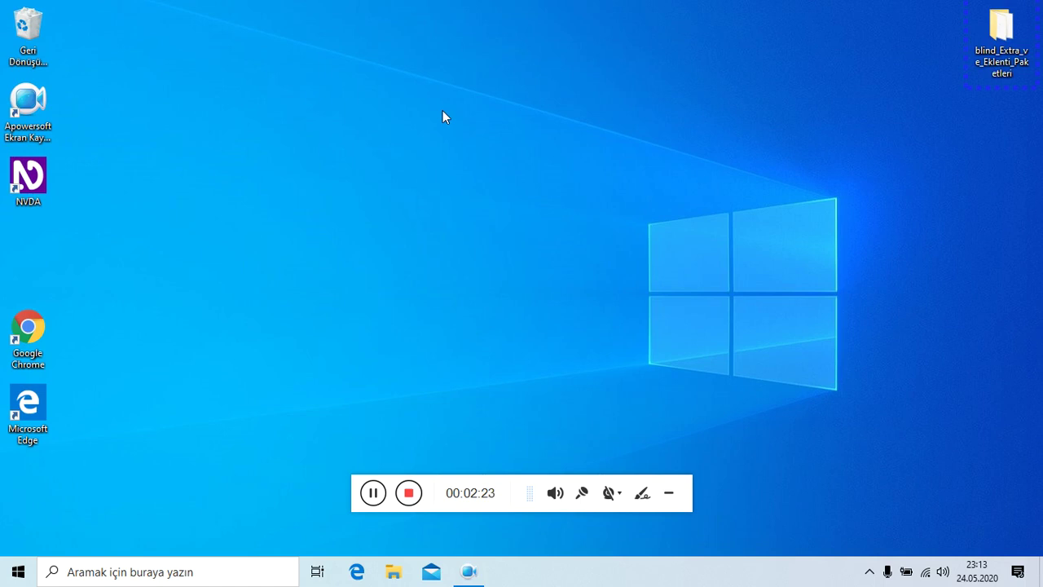
{"action": "key", "text": "Left"}
{"action": "key", "text": "Right"}
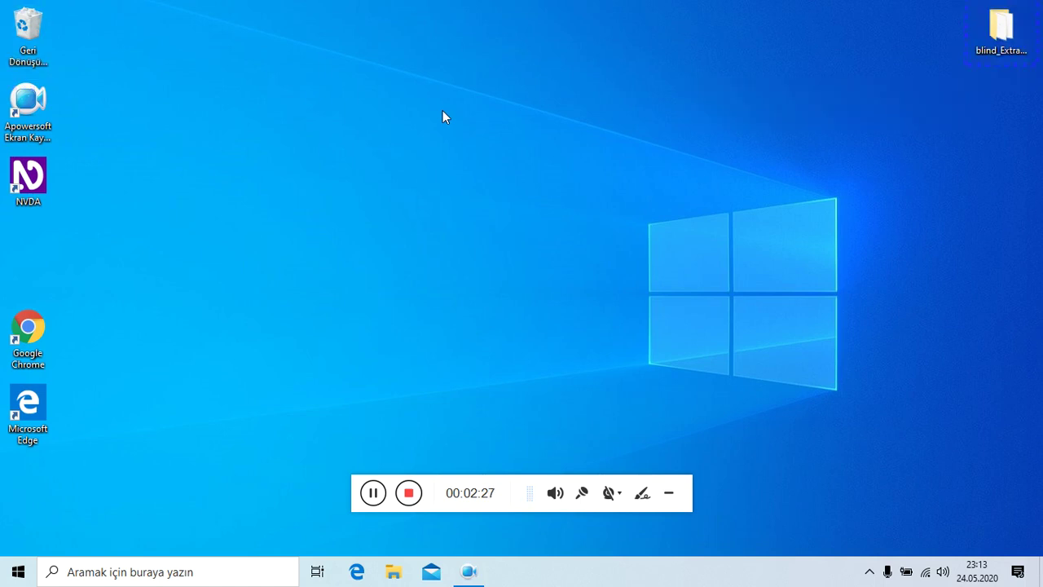
{"action": "key", "text": "Return"}
Install the BlindExtra-v1.0-1 add-on package from the folder and restart NVDA to activate it
{"action": "key", "text": "Down"}
{"action": "key", "text": "Up"}
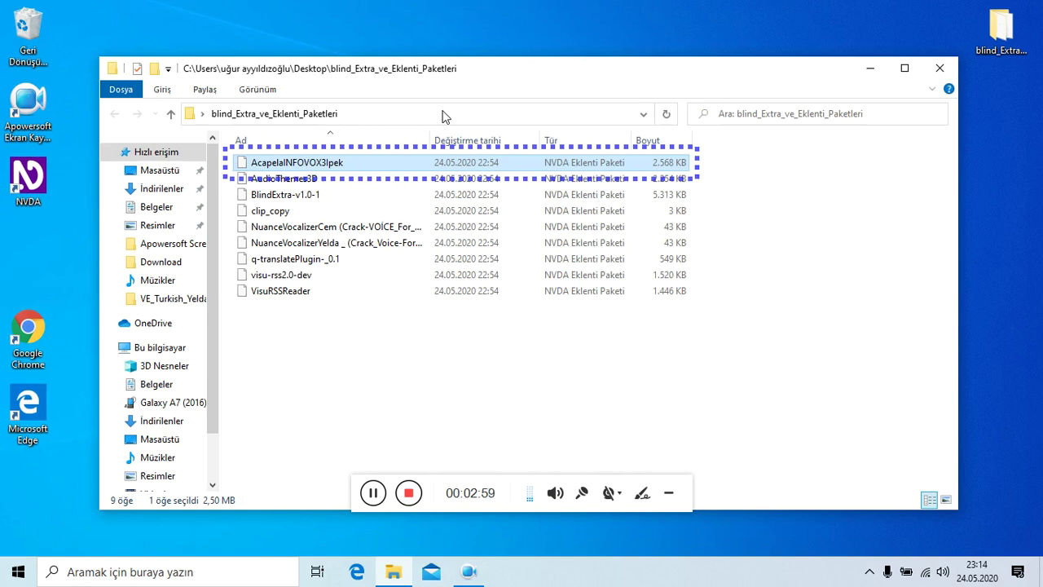
{"action": "key", "text": "Down"}
{"action": "key", "text": "Down"}
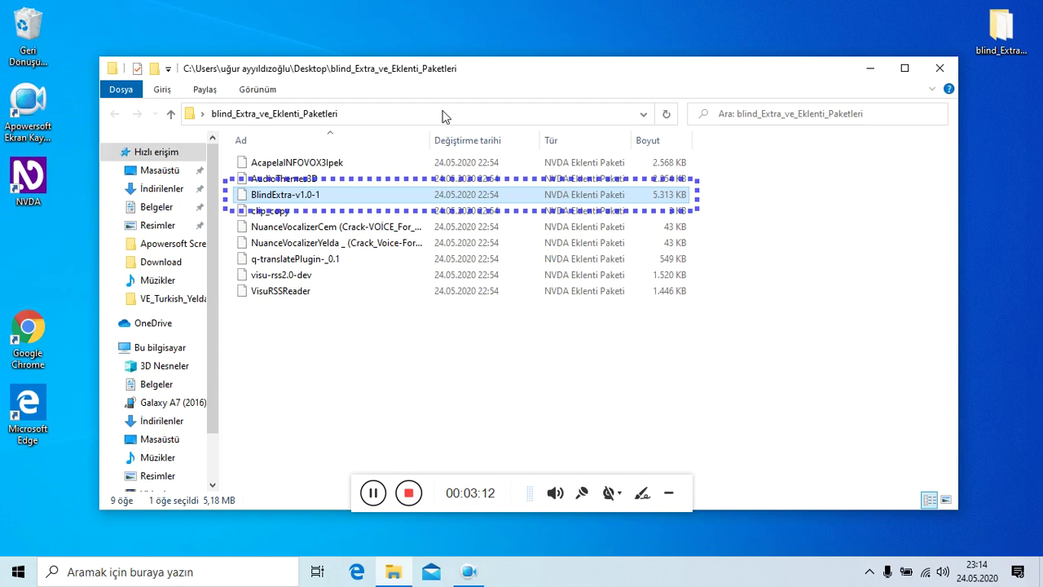
{"action": "key", "text": "Return"}
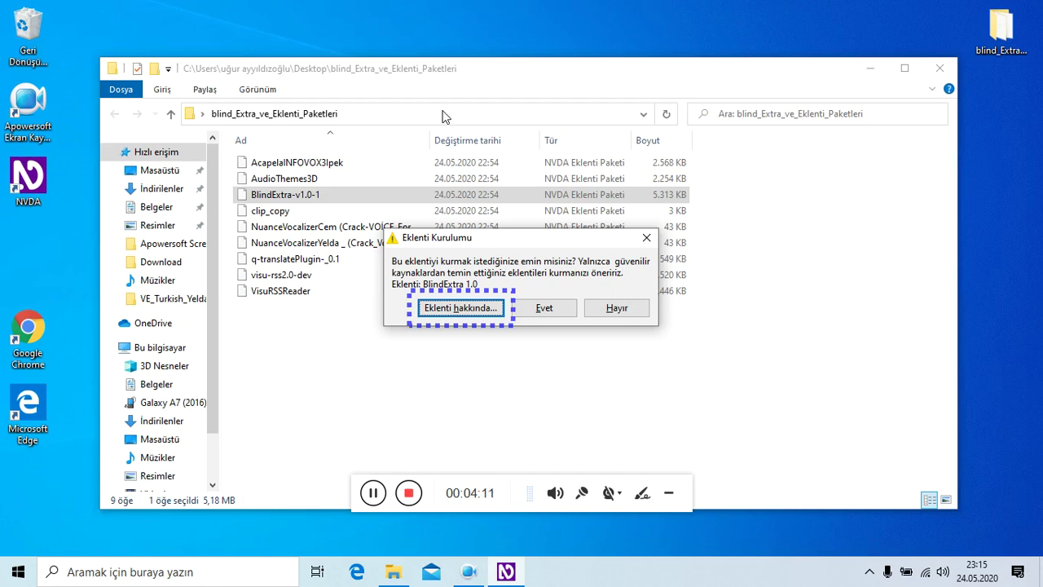
{"action": "key", "text": "Tab"}
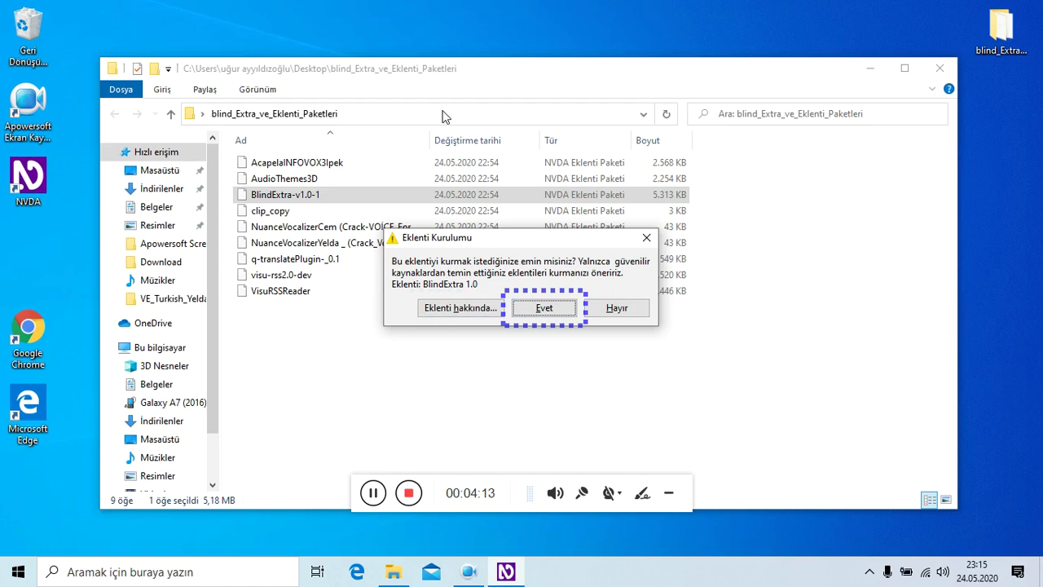
{"action": "key", "text": "Return"}
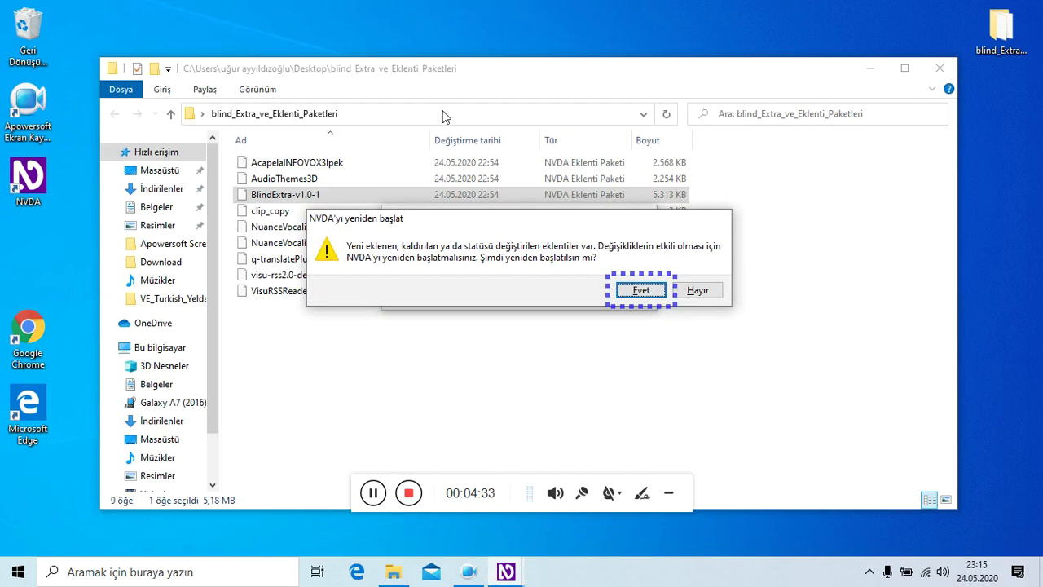
{"action": "key", "text": "Return"}
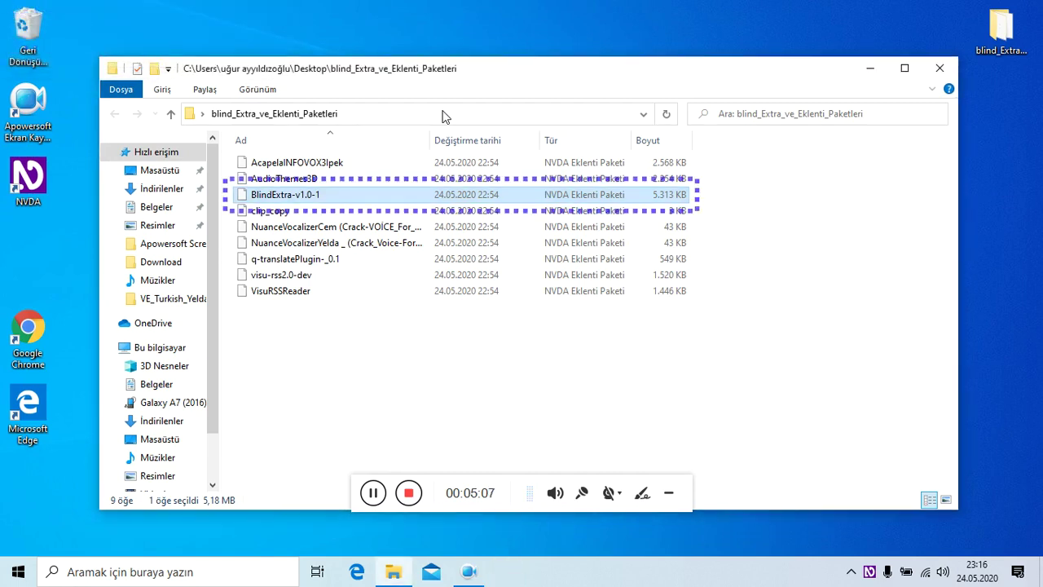
Open the BlindExtra submenu of the NVDA menu and examine the options under AcapelaINFOVOX3
{"action": "key", "text": "insert+n"}
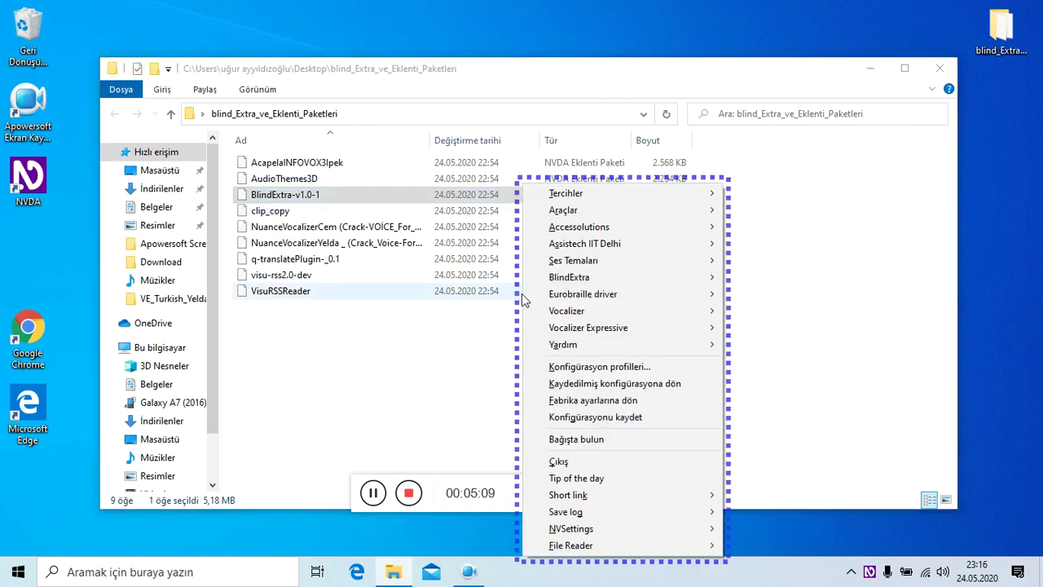
{"action": "key", "text": "Down"}
{"action": "key", "text": "Down"}
{"action": "key", "text": "Down"}
{"action": "key", "text": "Down"}
{"action": "key", "text": "Down"}
{"action": "key", "text": "Down"}
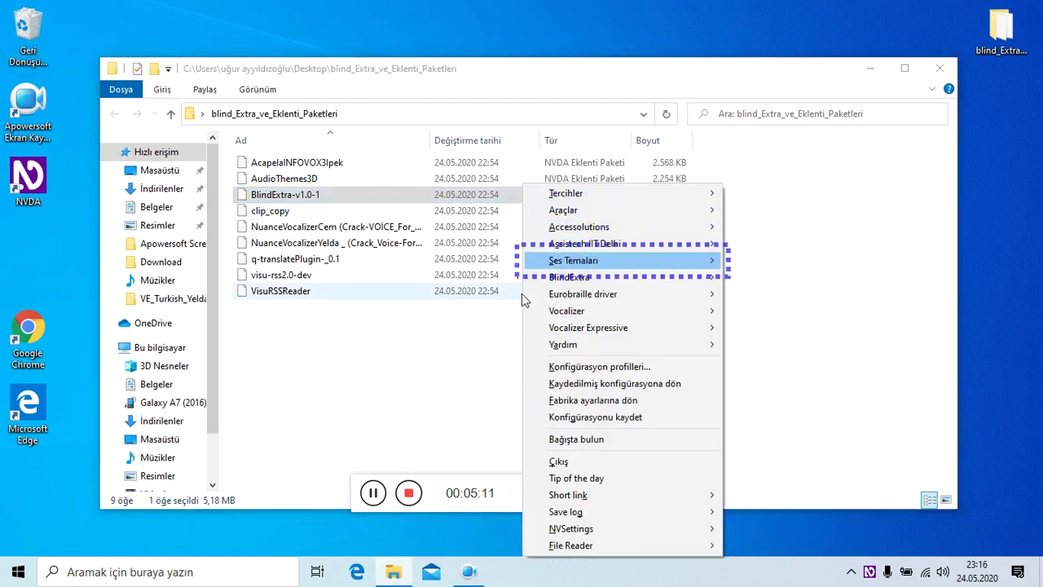
{"action": "key", "text": "Right"}
{"action": "key", "text": "Right"}
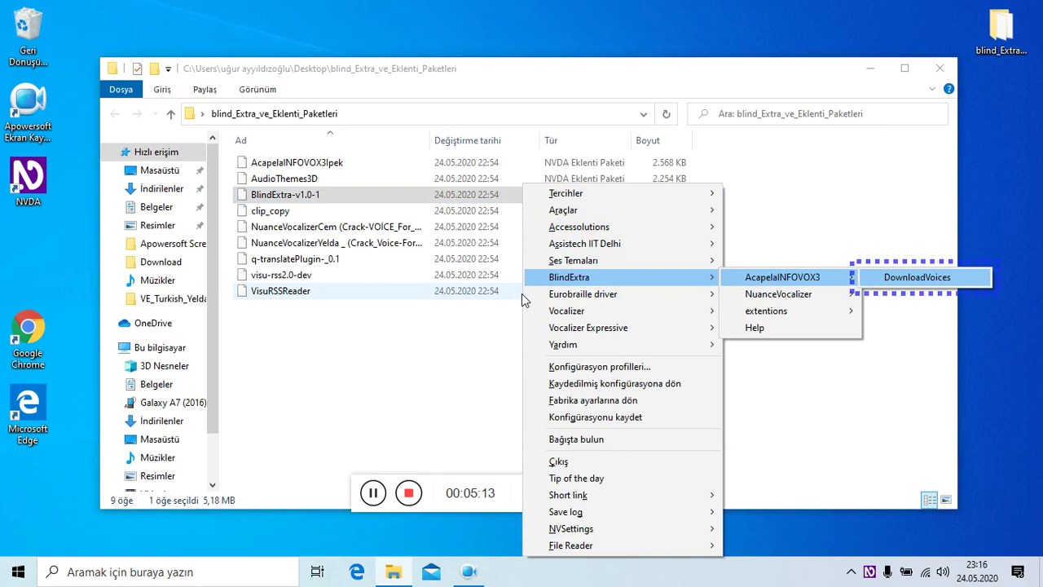
{"action": "key", "text": "Left"}
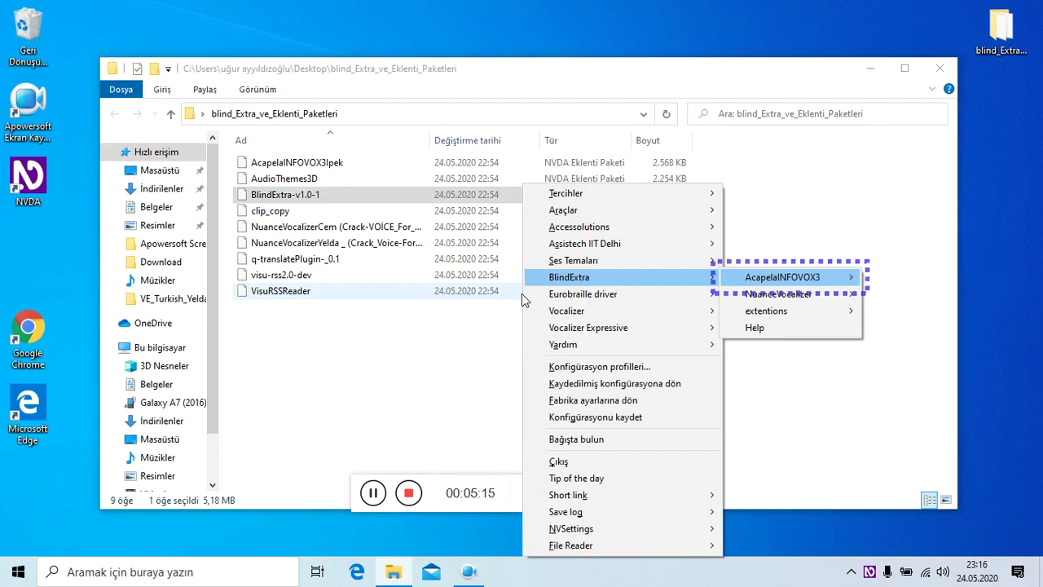
Examine the NuanceVocalizer and extentions submenus and the Help entry of BlindExtra, and leave the NVDA menu
{"action": "key", "text": "Down"}
{"action": "key", "text": "Right"}
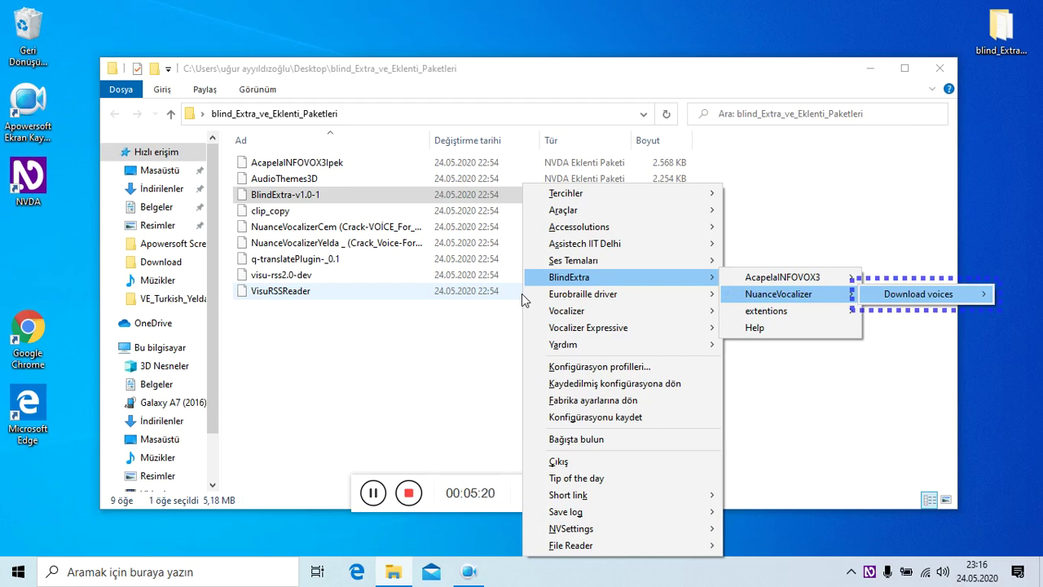
{"action": "key", "text": "Left"}
{"action": "key", "text": "Down"}
{"action": "key", "text": "Right"}
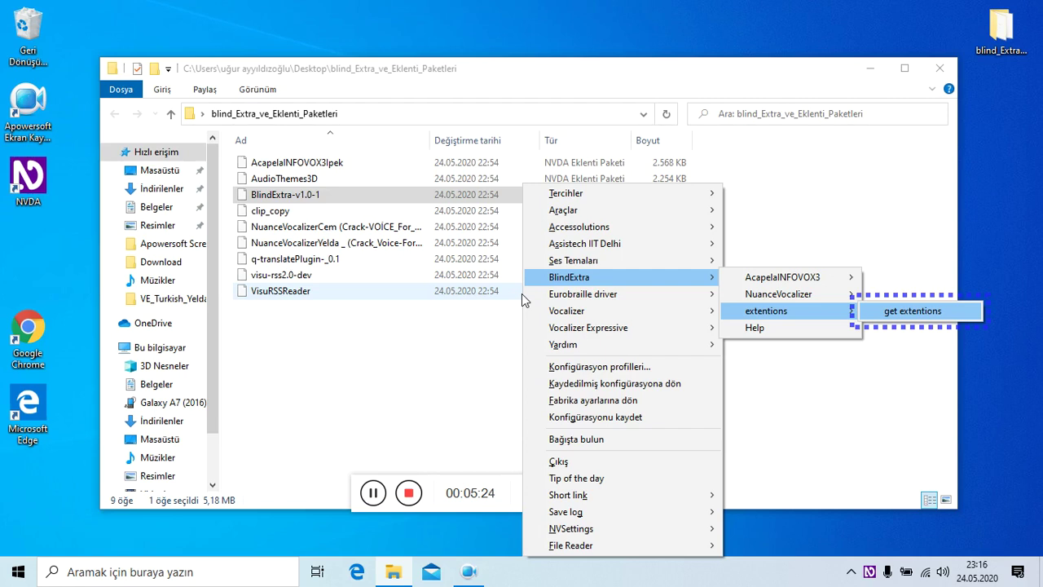
{"action": "key", "text": "Left"}
{"action": "key", "text": "Down"}
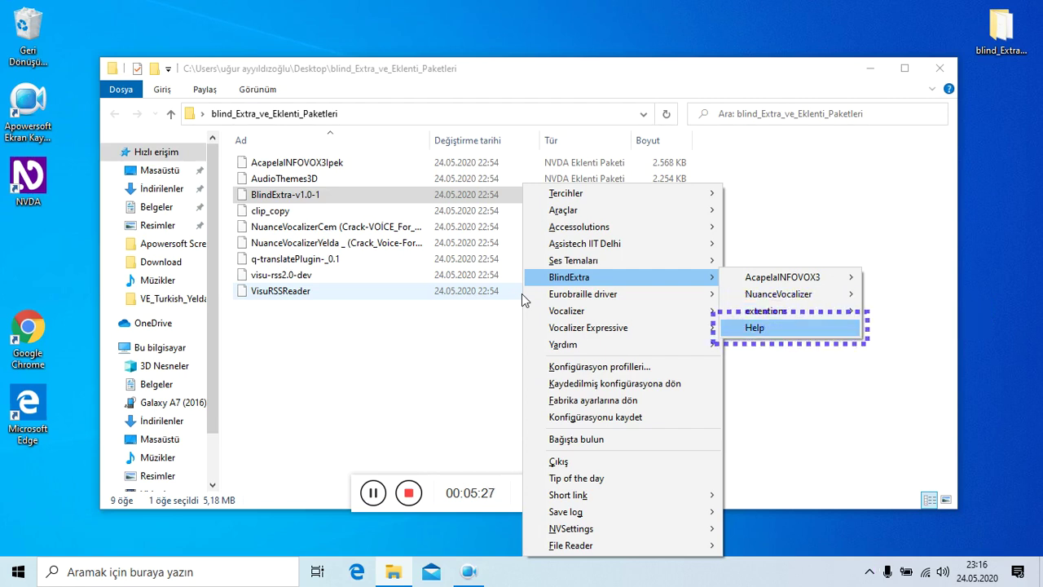
{"action": "key", "text": "Return"}
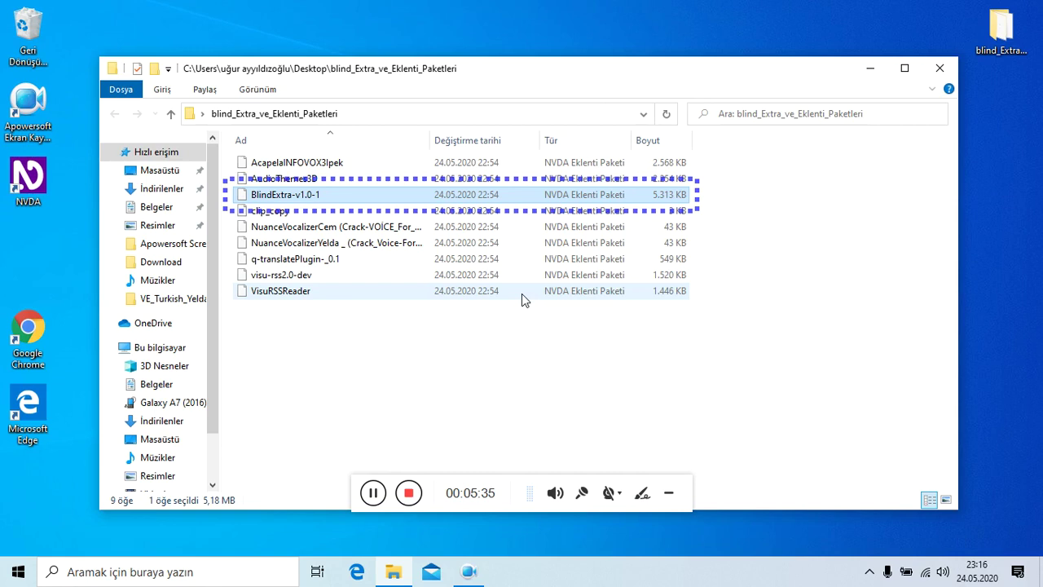
Select the AcapelaINFOVOX3Ipek package in the folder and check DownloadVoices under BlindExtra > AcapelaINFOVOX3 in the NVDA menu
{"action": "key", "text": "Up"}
{"action": "key", "text": "Up"}
{"action": "key", "text": "Down"}
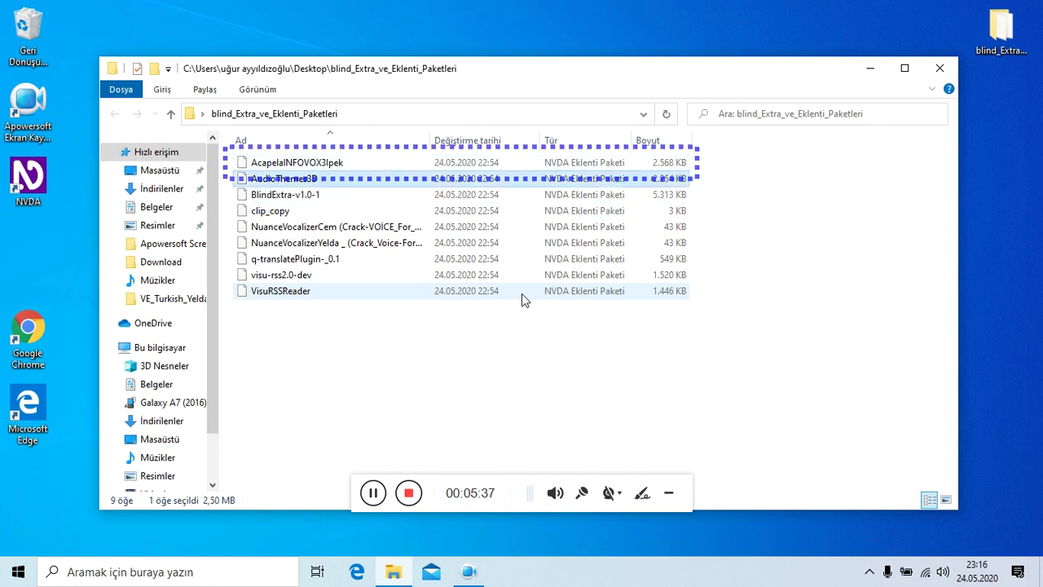
{"action": "key", "text": "Up"}
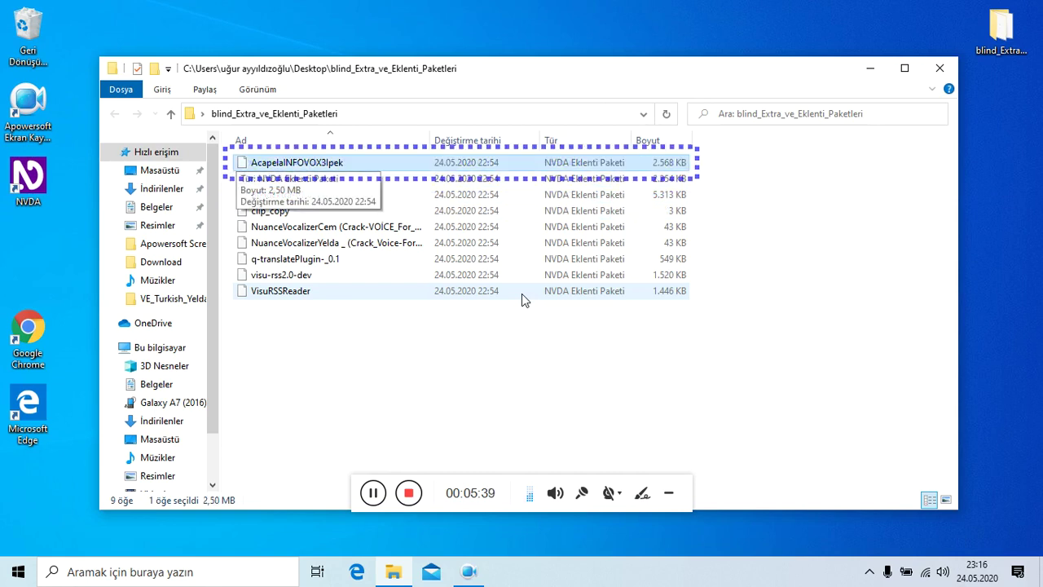
{"action": "key", "text": "insert+n"}
{"action": "key", "text": "Down"}
{"action": "key", "text": "Down"}
{"action": "key", "text": "Down"}
{"action": "key", "text": "Down"}
{"action": "key", "text": "Down"}
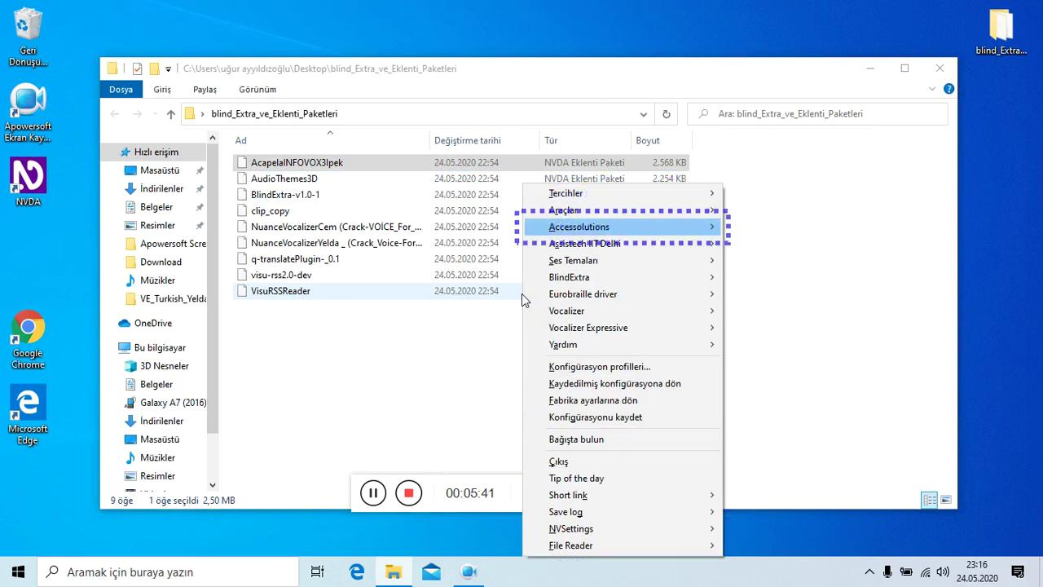
{"action": "key", "text": "Right"}
{"action": "key", "text": "Right"}
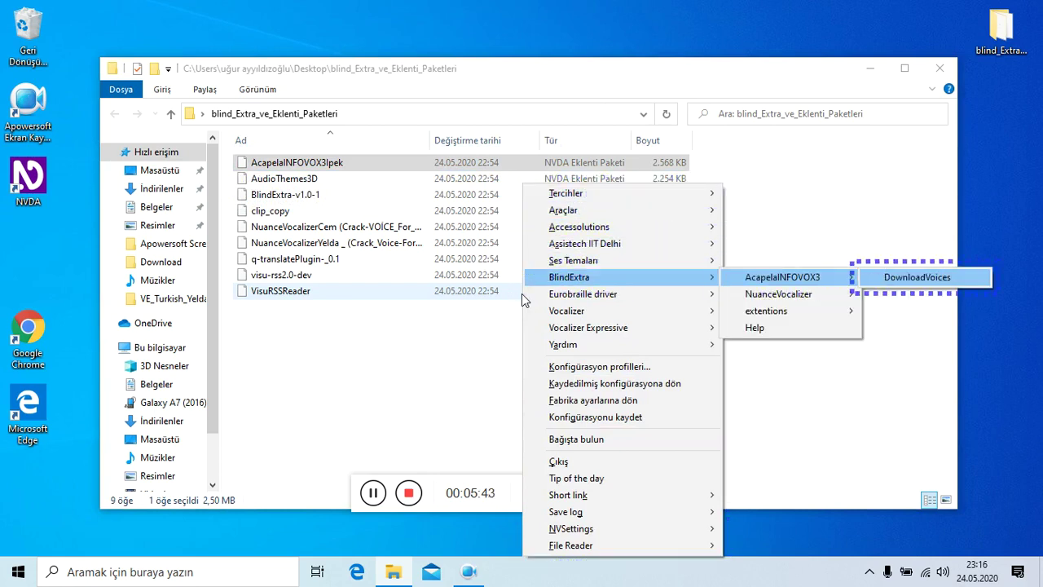
{"action": "key", "text": "Return"}
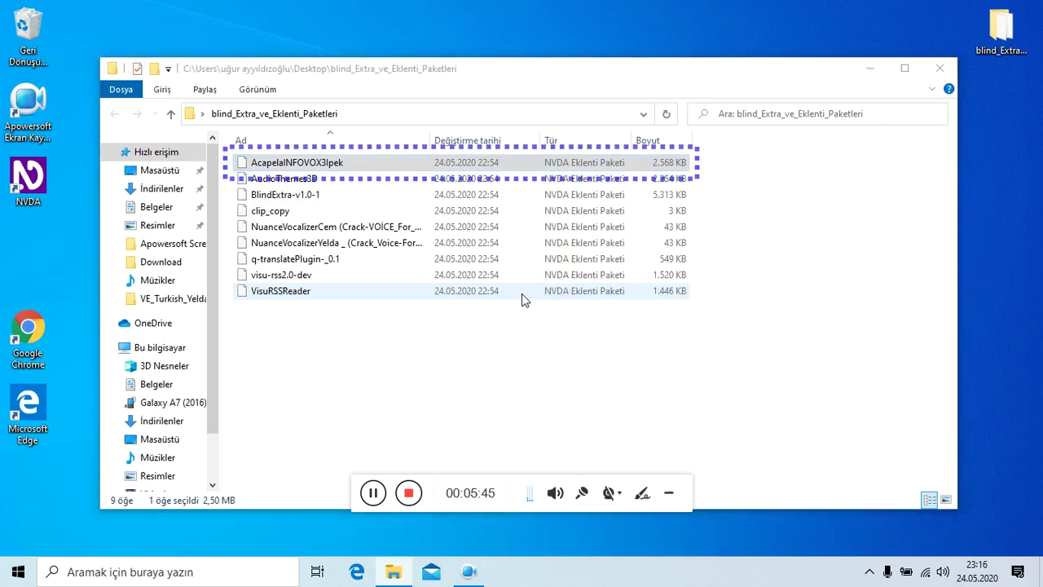
Install the AcapelaINFOVOX3Ipek add-on package from the folder and restart NVDA to activate it
{"action": "key", "text": "Return"}
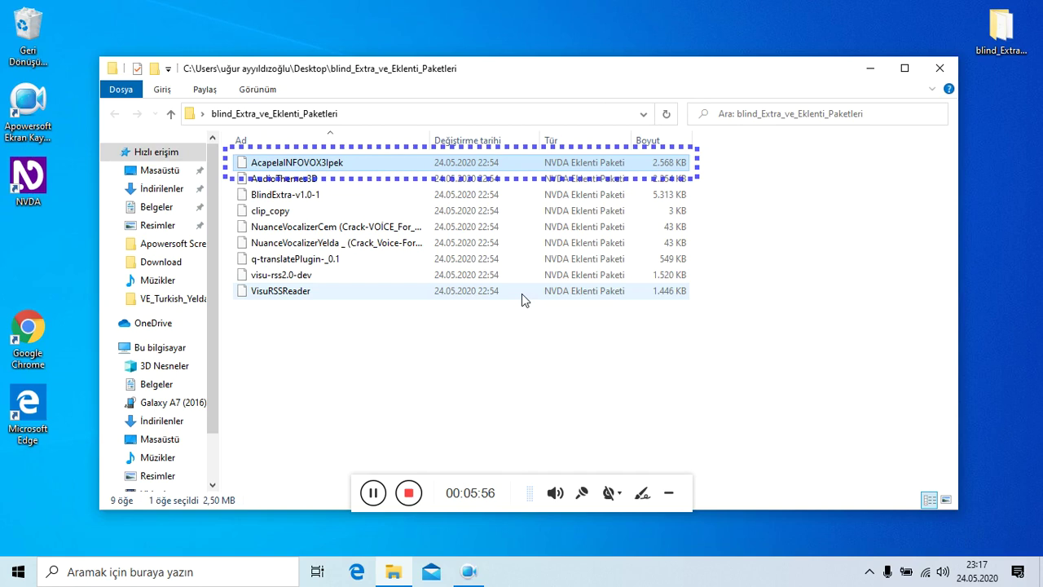
{"action": "key", "text": "Down"}
{"action": "key", "text": "Up"}
{"action": "key", "text": "Return"}
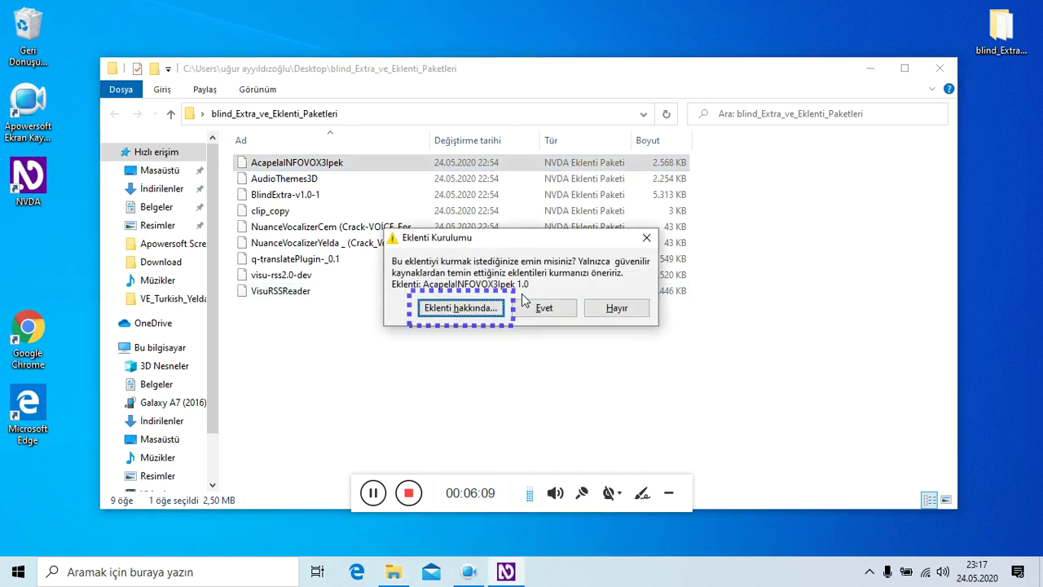
{"action": "key", "text": "Tab"}
{"action": "key", "text": "Return"}
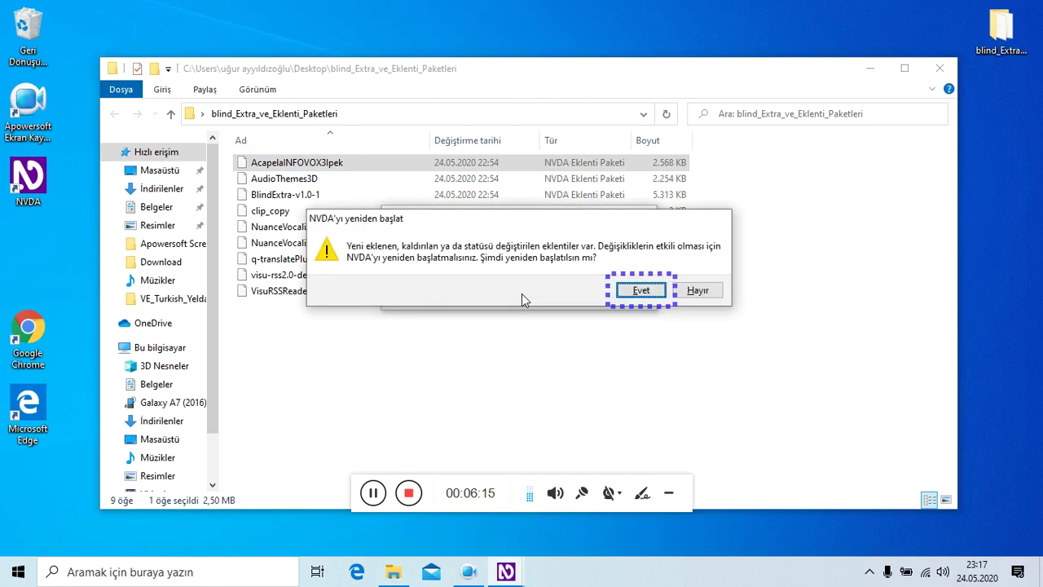
{"action": "key", "text": "Return"}
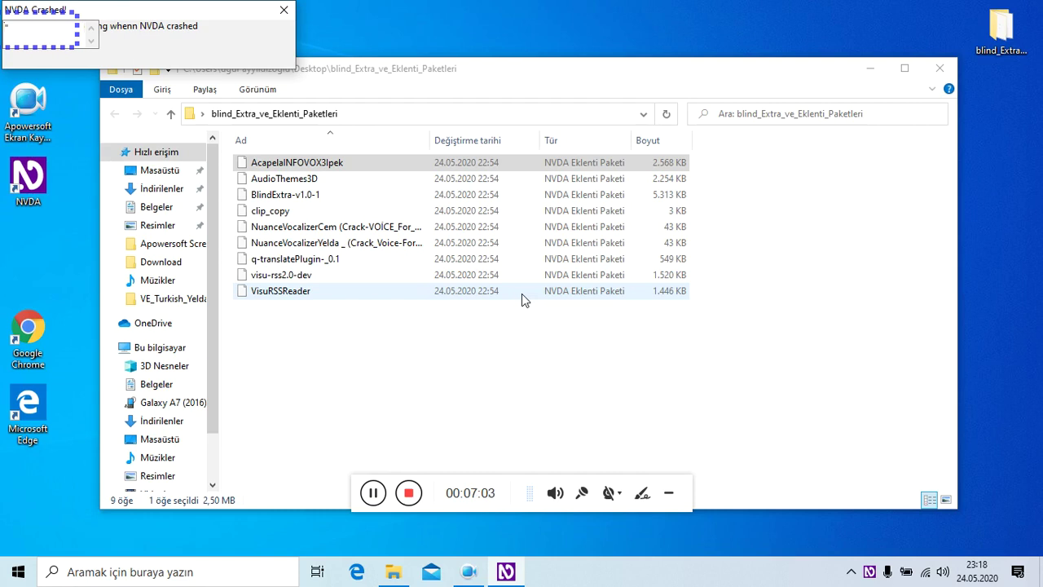
Choose Enable Sapi for AcapelaINFOVOX3 in the BlindExtra submenu of the NVDA menu
{"action": "key", "text": "Insert+n"}
{"action": "key", "text": "Down"}
{"action": "key", "text": "Down"}
{"action": "key", "text": "Down"}
{"action": "key", "text": "Down"}
{"action": "key", "text": "Down"}
{"action": "key", "text": "Down"}
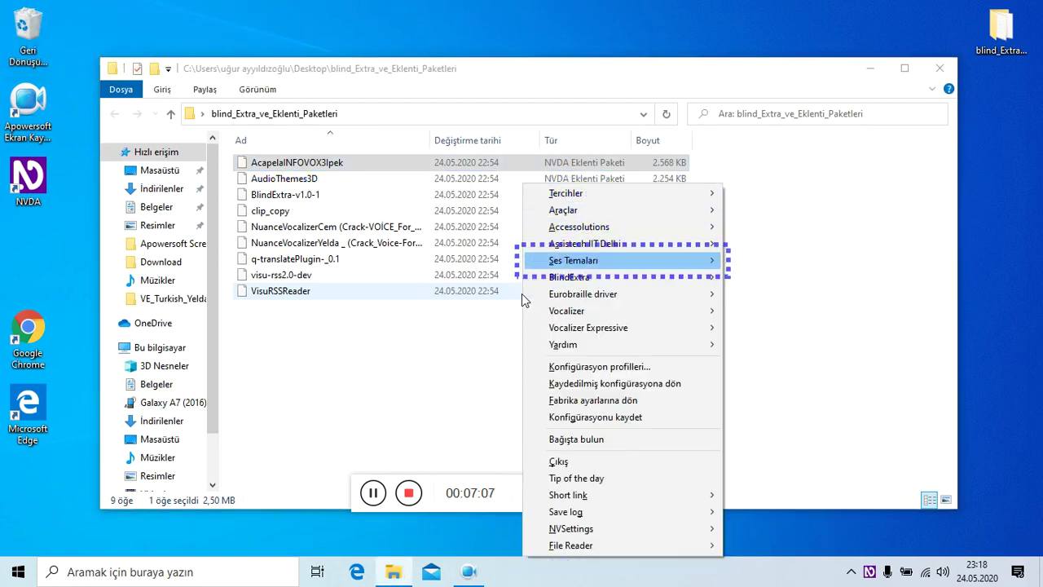
{"action": "key", "text": "Right"}
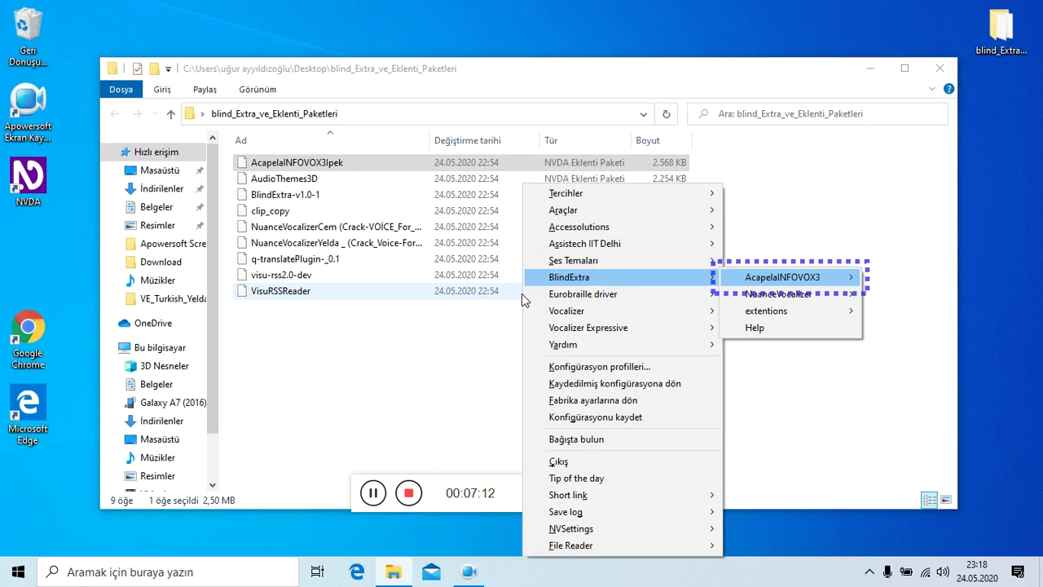
{"action": "key", "text": "Right"}
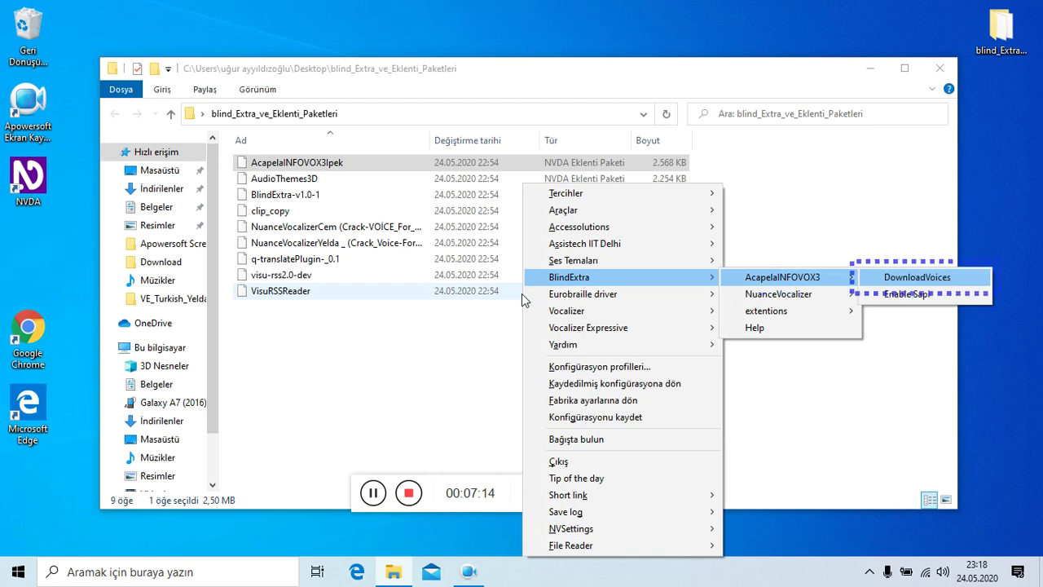
{"action": "key", "text": "Down"}
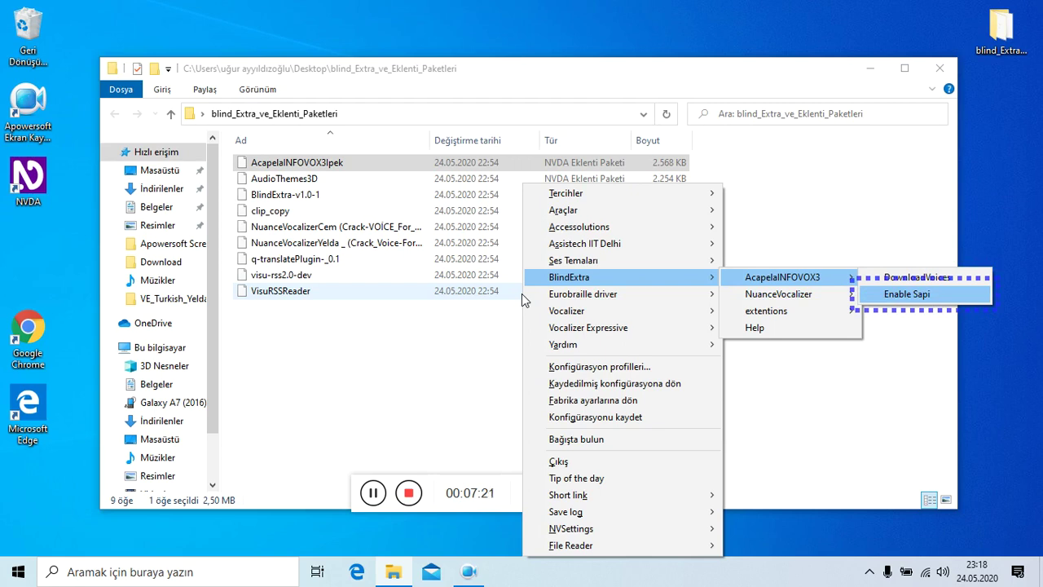
{"action": "key", "text": "Up"}
{"action": "key", "text": "Down"}
{"action": "key", "text": "Return"}
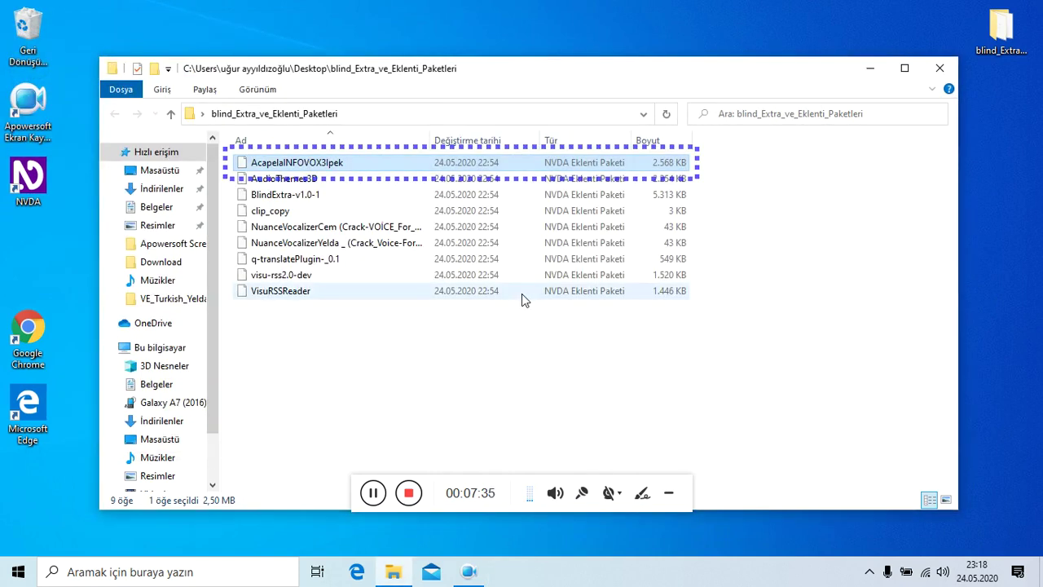
Install the AudioThemes3D add-on package from the folder, restart NVDA and dismiss the NVDA Crashed dialog
{"action": "key", "text": "Down"}
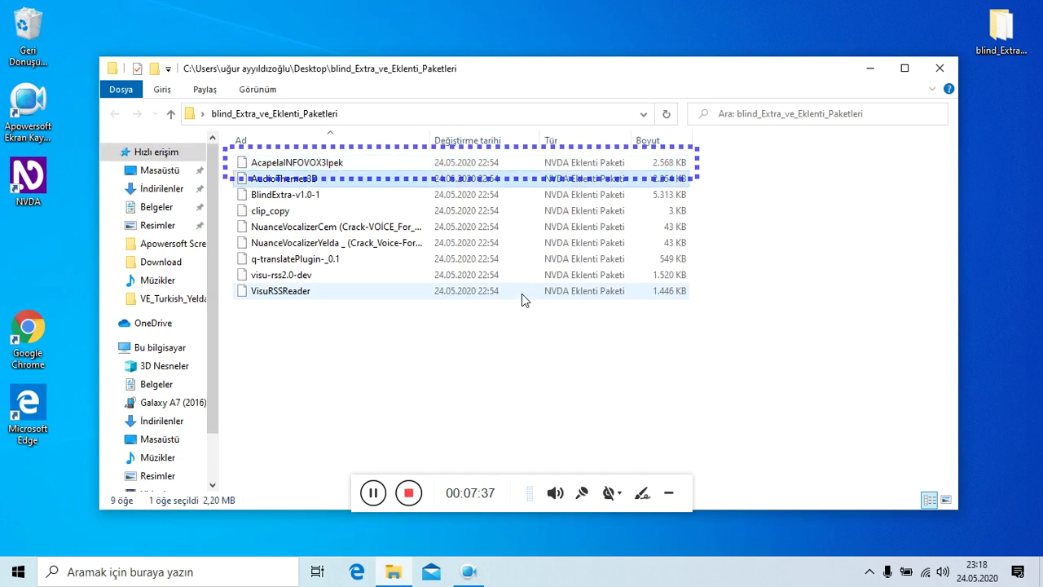
{"action": "key", "text": "Up"}
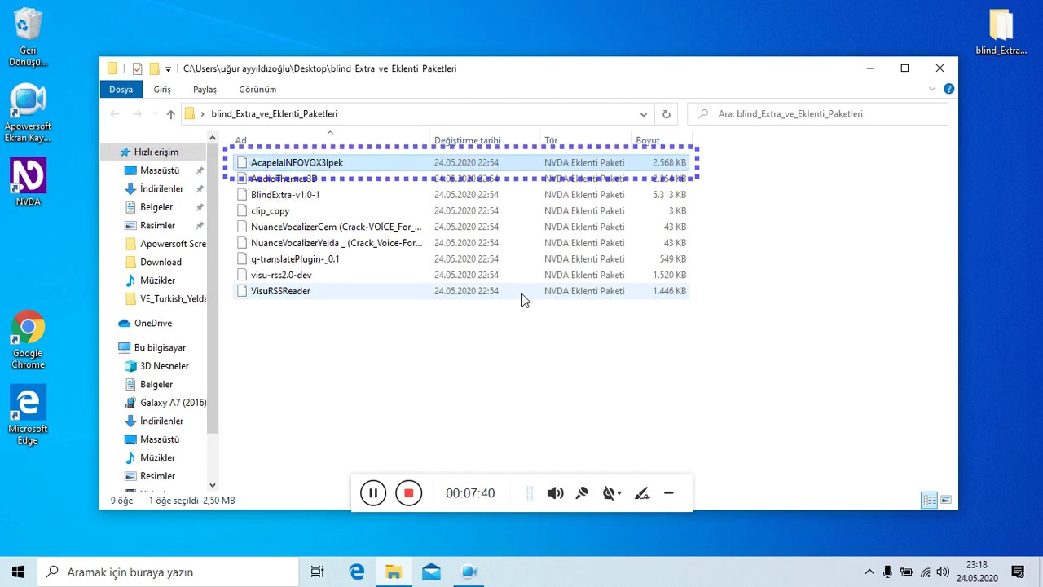
{"action": "key", "text": "Down"}
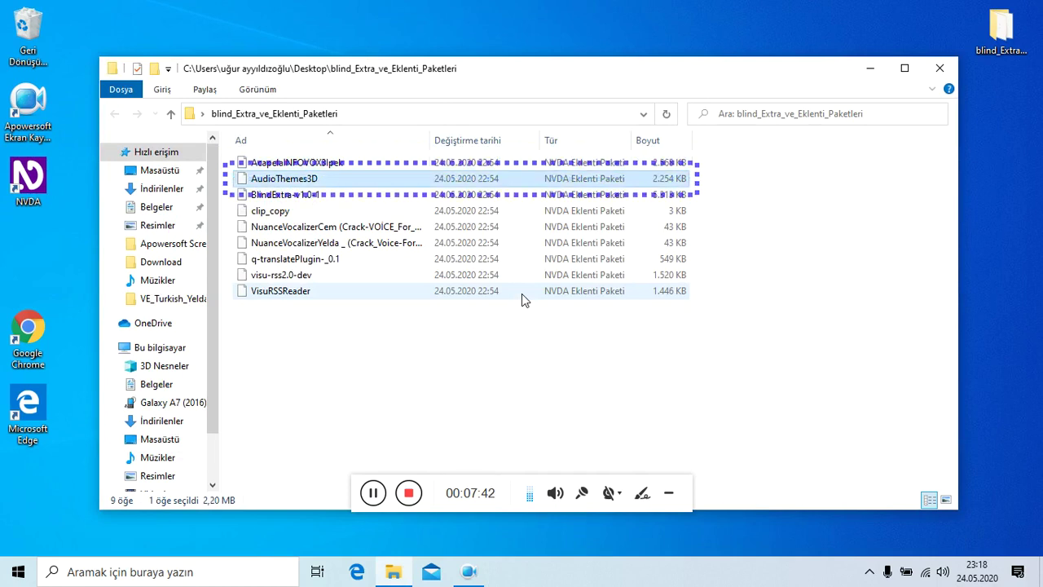
{"action": "key", "text": "Return"}
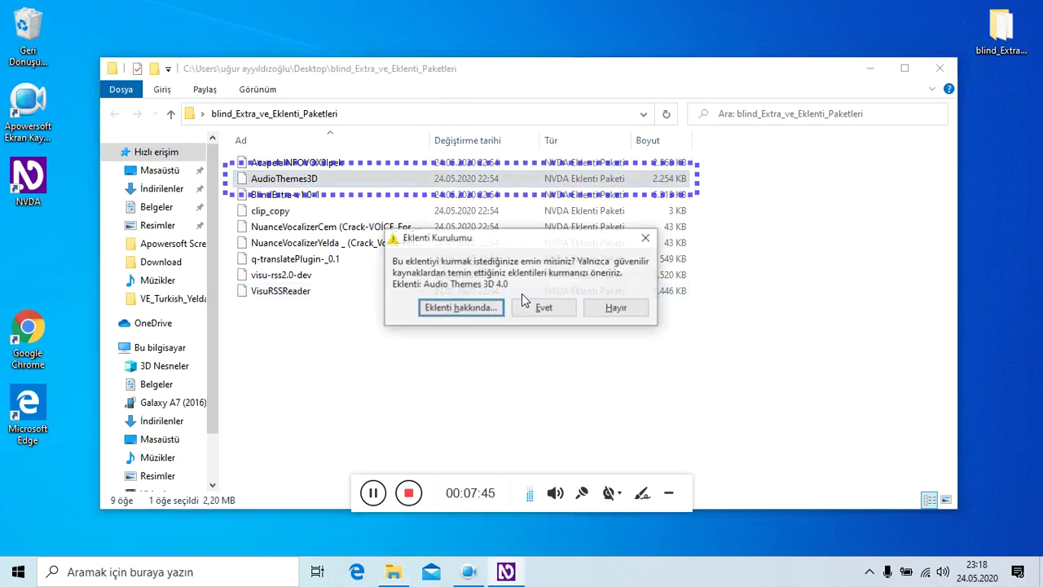
{"action": "key", "text": "Tab"}
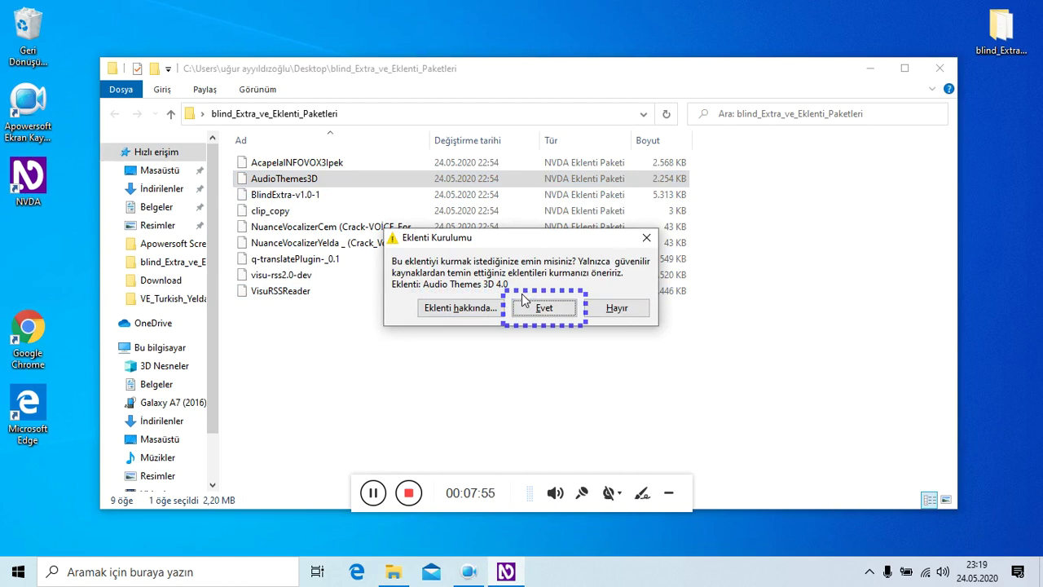
{"action": "key", "text": "Return"}
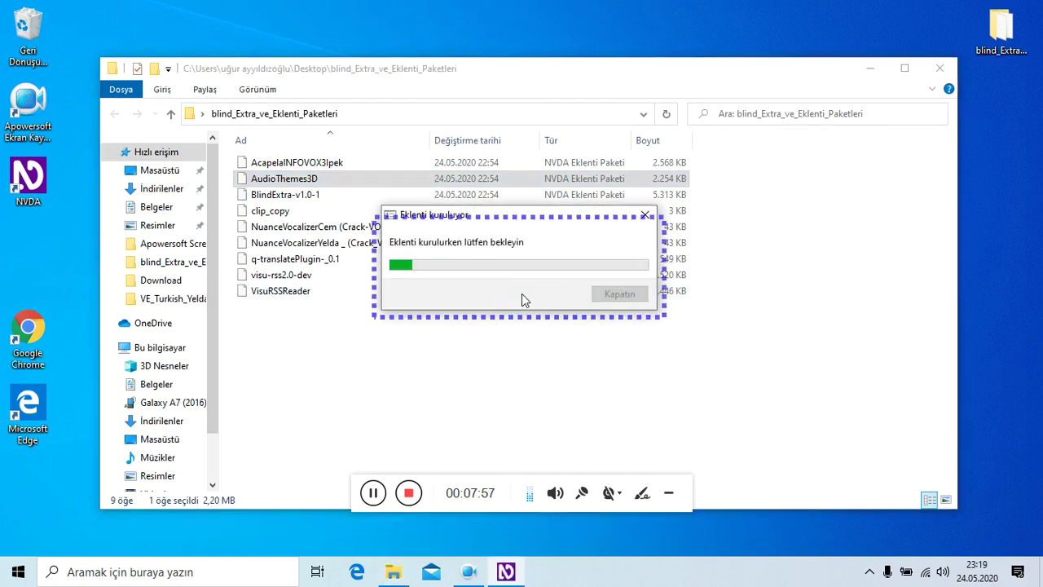
{"action": "key", "text": "Tab"}
{"action": "key", "text": "shift+Tab"}
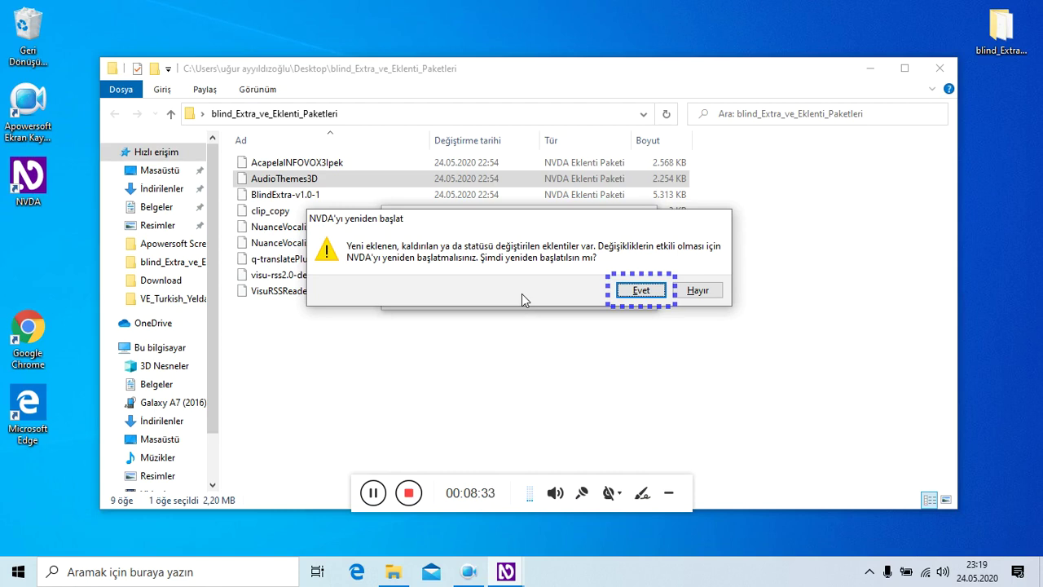
{"action": "key", "text": "Return"}
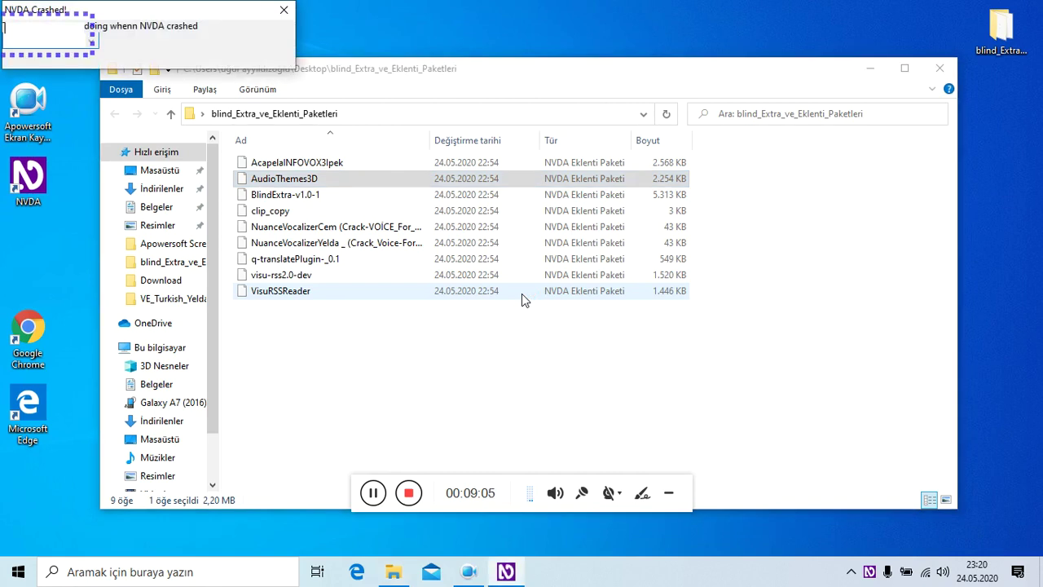
{"action": "key", "text": "Escape"}
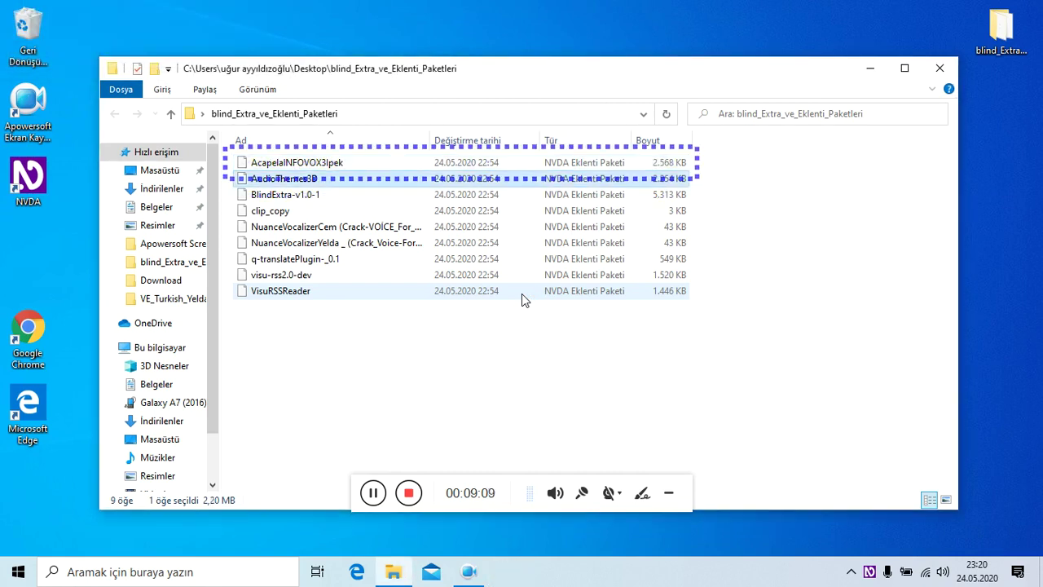
Examine the Ses Temaları, BlindExtra and Assistech IIT Delhi entries in the NVDA menu, then close the menu
{"action": "key", "text": "Insert+n"}
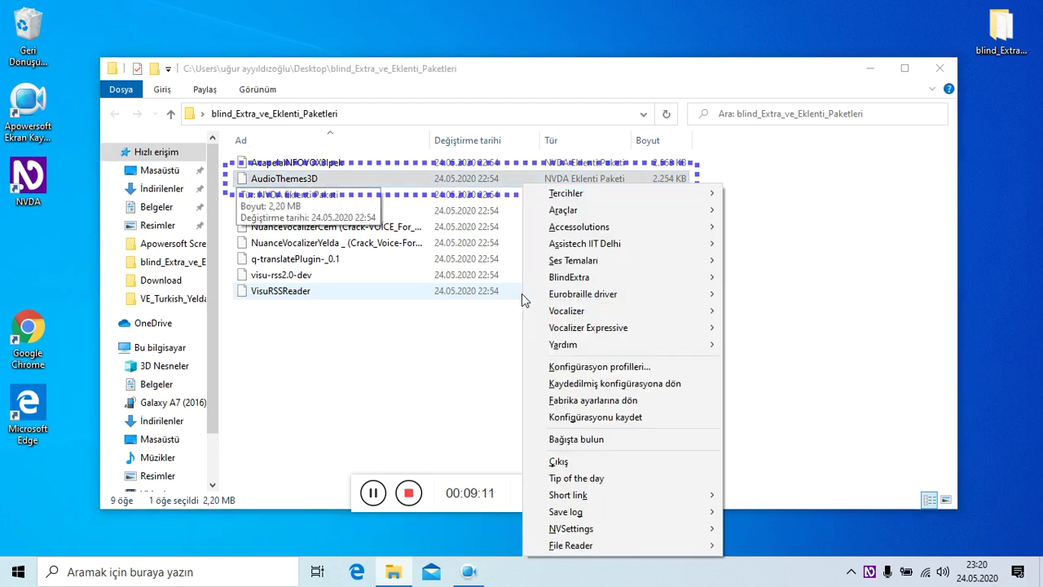
{"action": "key", "text": "Down"}
{"action": "key", "text": "Down"}
{"action": "key", "text": "Down"}
{"action": "key", "text": "Down"}
{"action": "key", "text": "Down"}
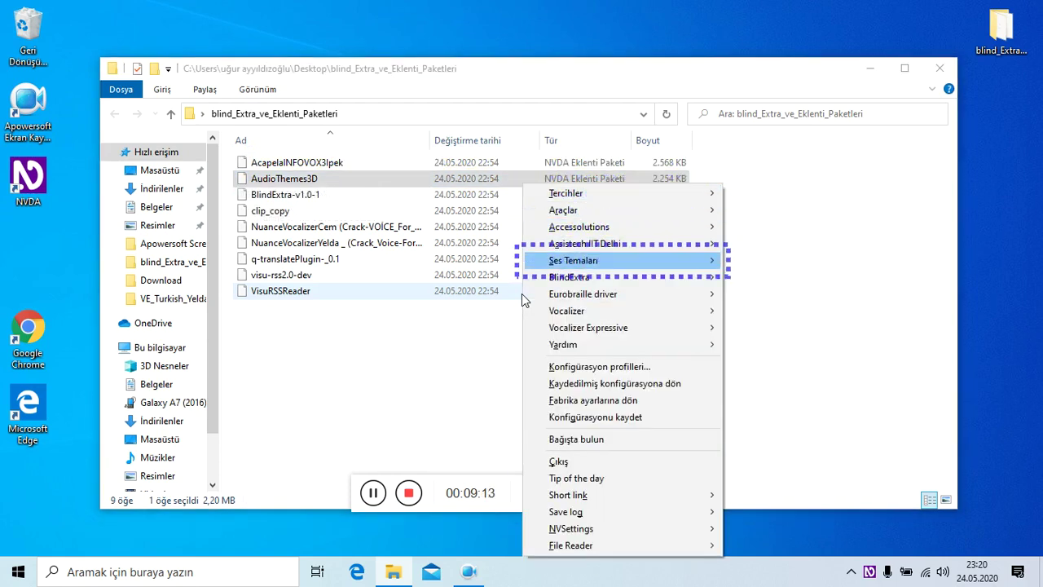
{"action": "key", "text": "Down"}
{"action": "key", "text": "Up"}
{"action": "key", "text": "Up"}
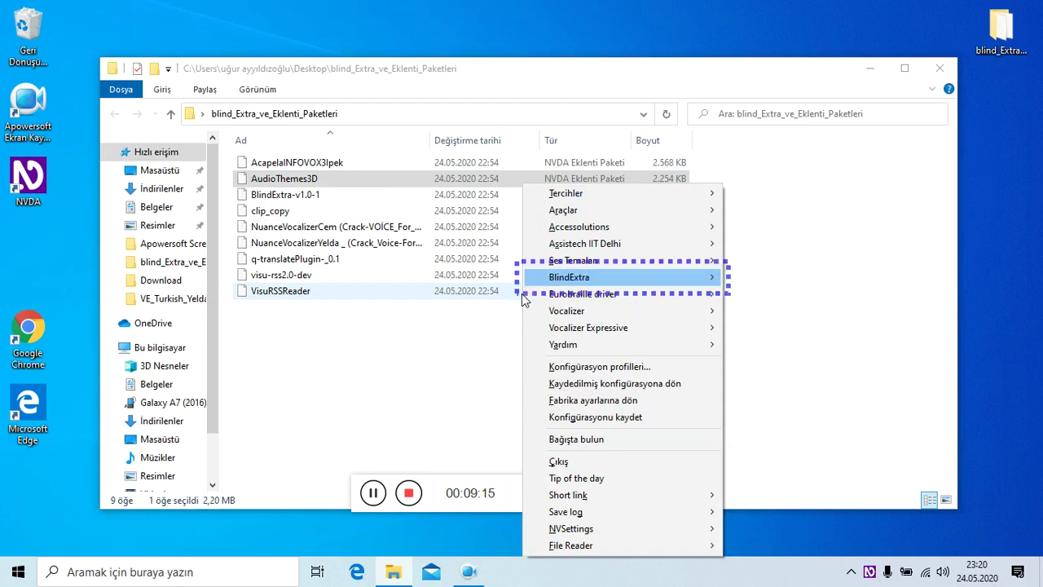
{"action": "key", "text": "Up"}
{"action": "key", "text": "Up"}
{"action": "key", "text": "Down"}
{"action": "key", "text": "Down"}
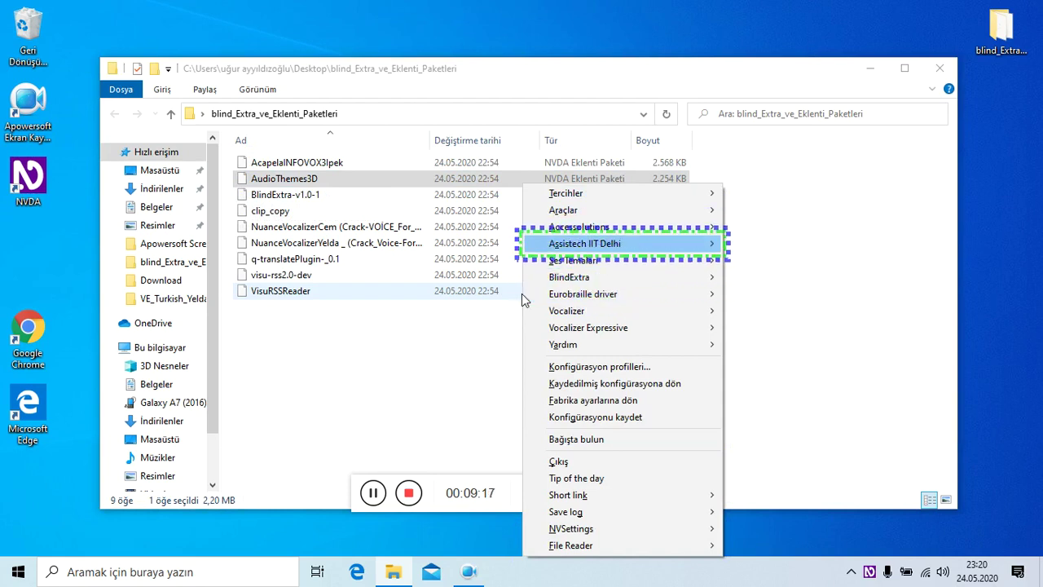
{"action": "key", "text": "Right"}
{"action": "key", "text": "Escape"}
{"action": "key", "text": "Escape"}
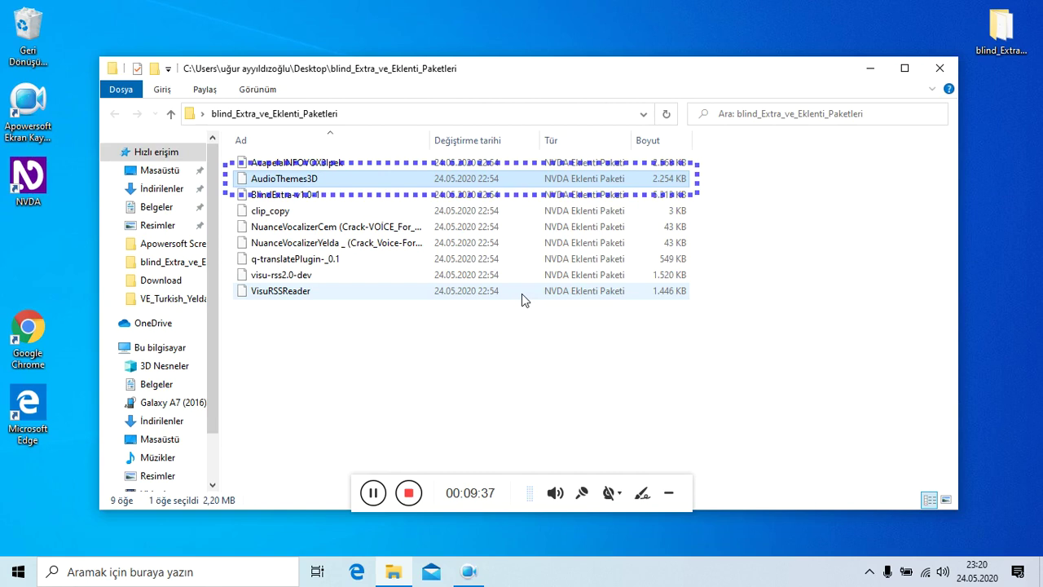
Install the clip_copy add-on package from the folder and restart NVDA to activate it
{"action": "key", "text": "Down"}
{"action": "key", "text": "Up"}
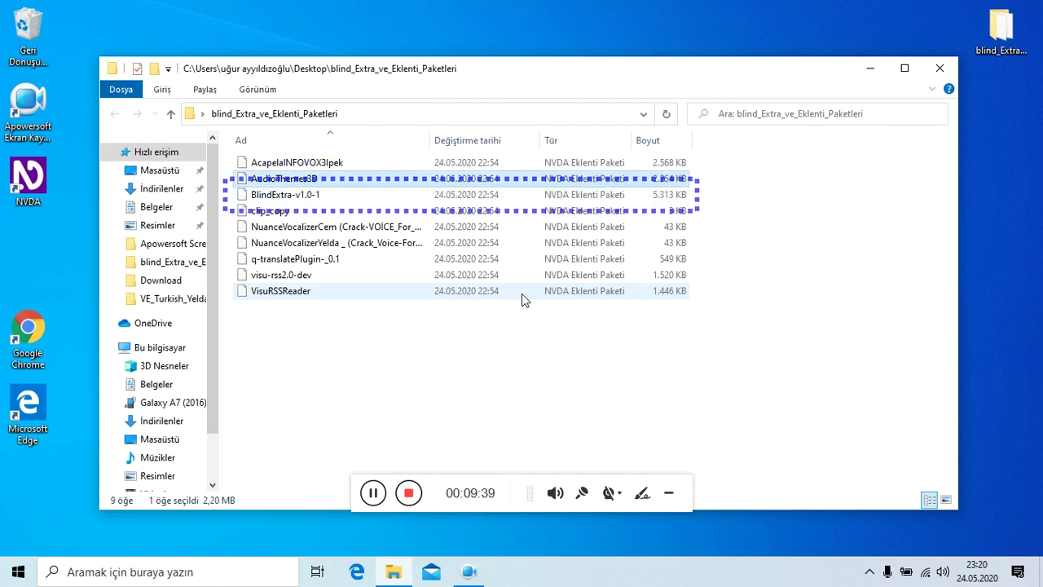
{"action": "key", "text": "Down"}
{"action": "key", "text": "Down"}
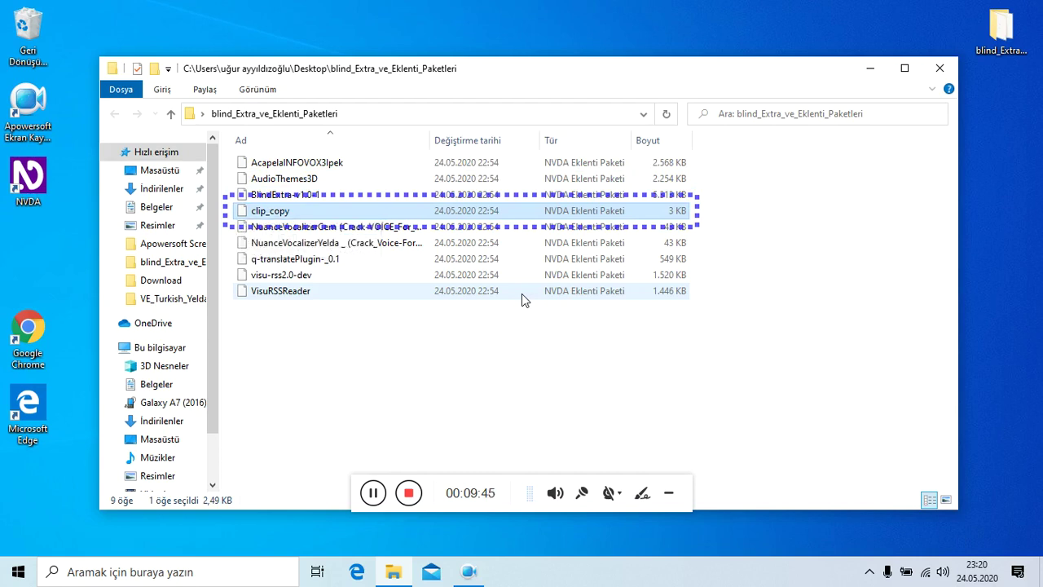
{"action": "key", "text": "Return"}
{"action": "key", "text": "Return"}
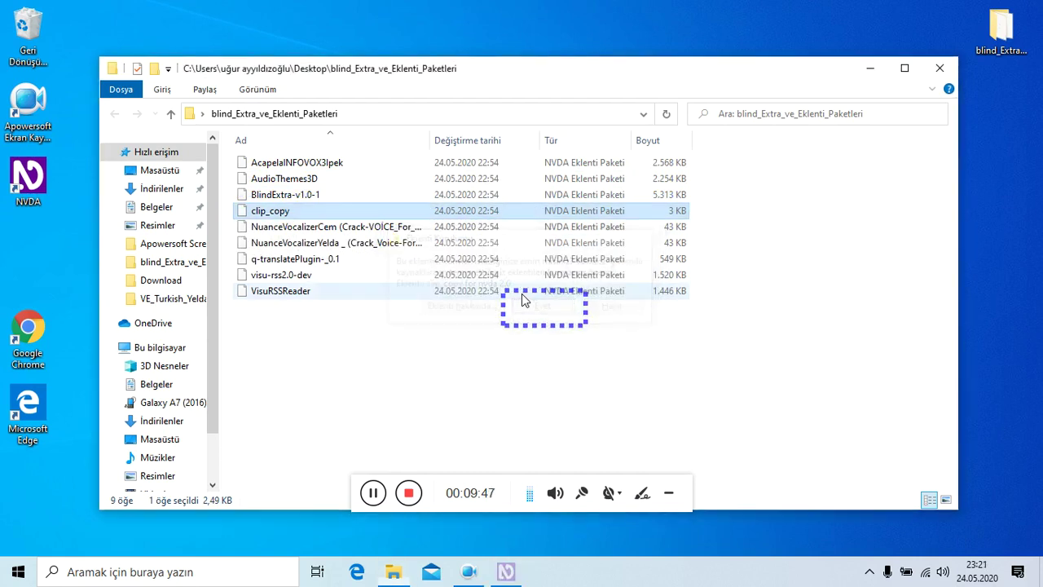
{"action": "key", "text": "Tab"}
{"action": "key", "text": "Return"}
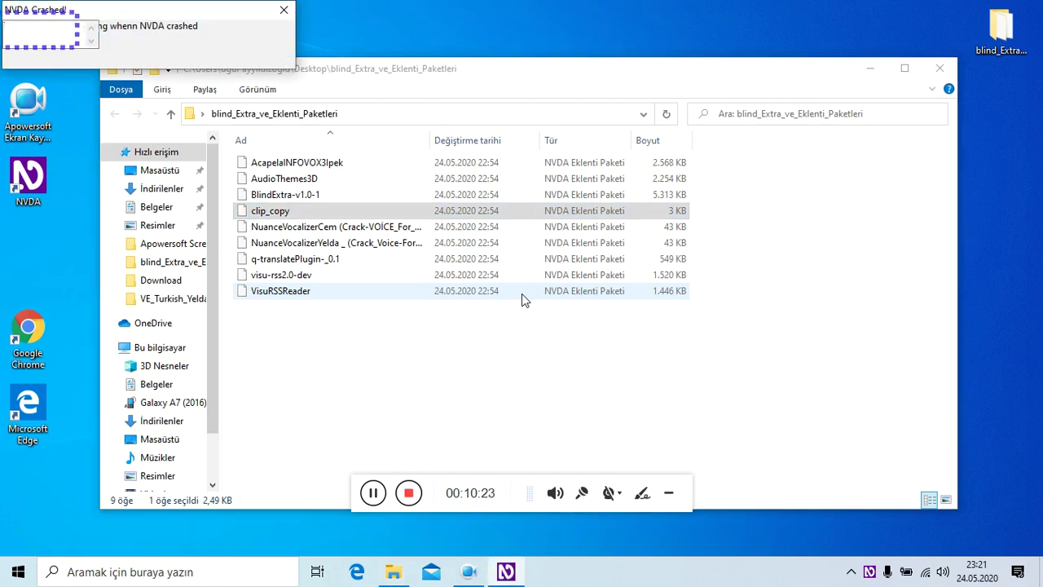
Install the NuanceVocalizerCem add-on package from the folder, restart NVDA and dismiss the NVDA Crashed dialog
{"action": "key", "text": "Down"}
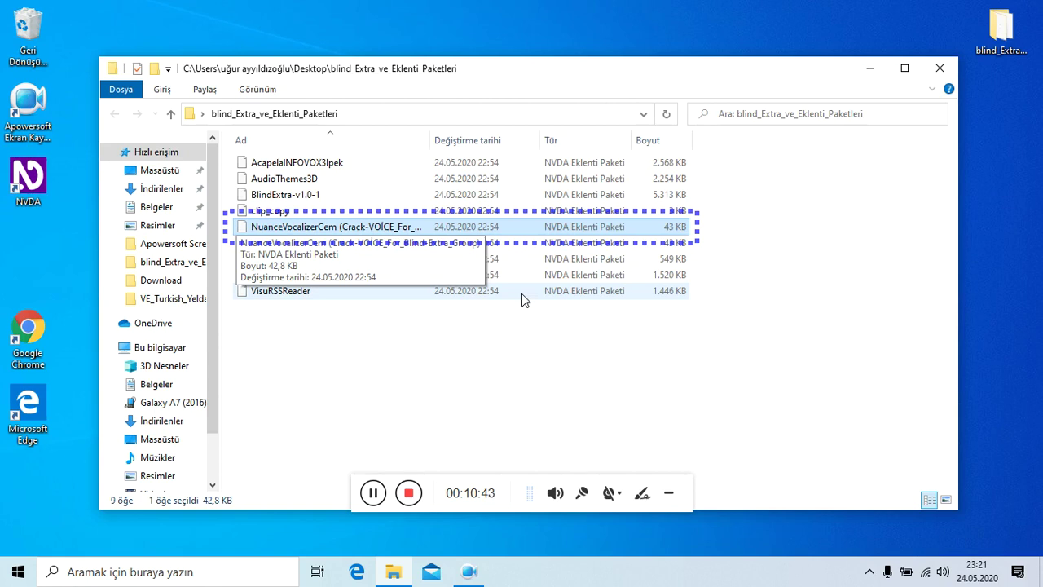
{"action": "key", "text": "Return"}
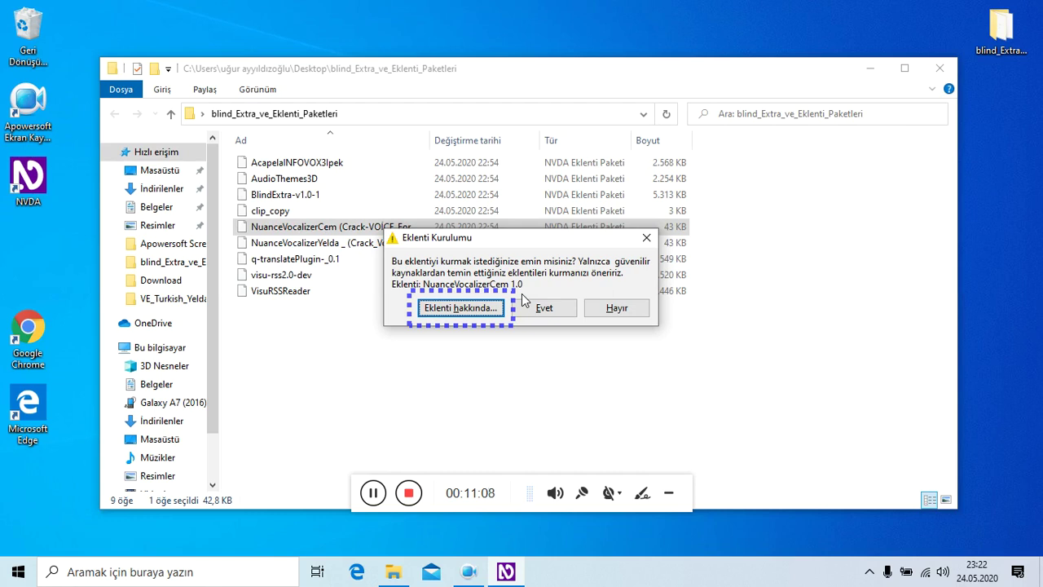
{"action": "key", "text": "Tab"}
{"action": "key", "text": "Return"}
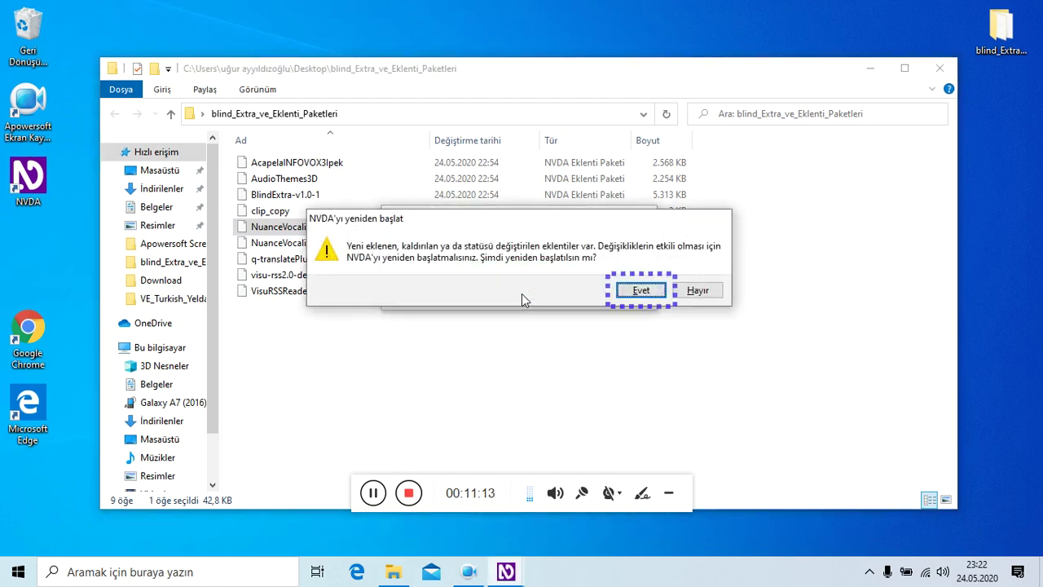
{"action": "key", "text": "Tab"}
{"action": "key", "text": "shift+Tab"}
{"action": "key", "text": "Return"}
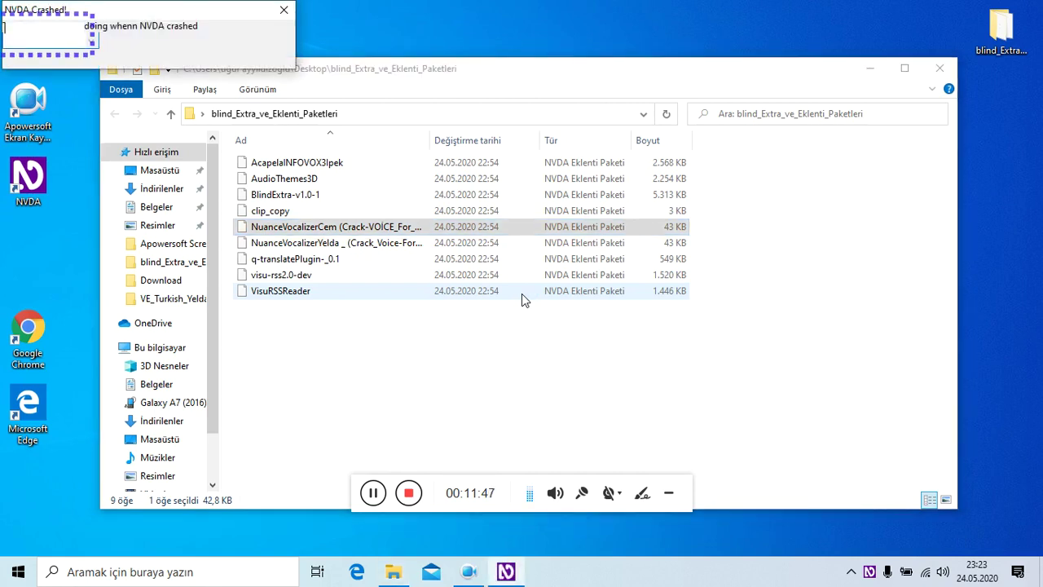
{"action": "key", "text": "Return"}
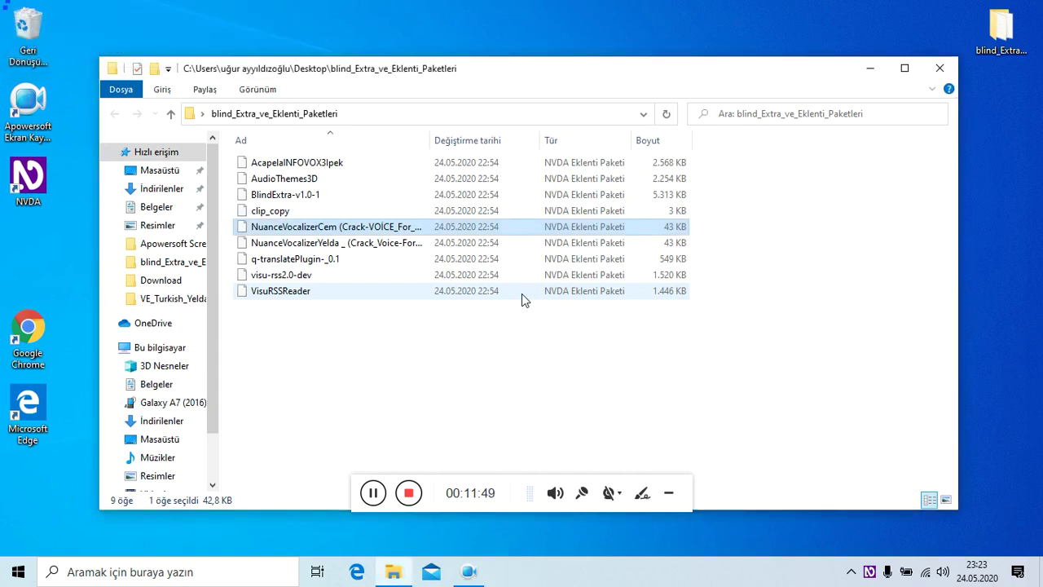
Install the NuanceVocalizerYelda add-on package from the folder, restart NVDA and dismiss the NVDA Crashed dialog
{"action": "key", "text": "Down"}
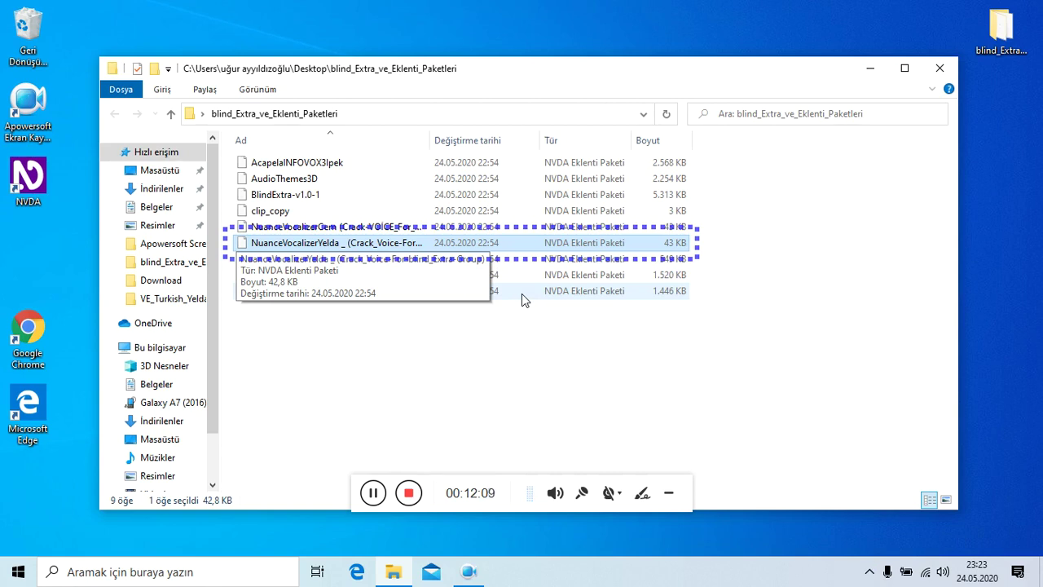
{"action": "key", "text": "Return"}
{"action": "key", "text": "Tab"}
{"action": "key", "text": "Return"}
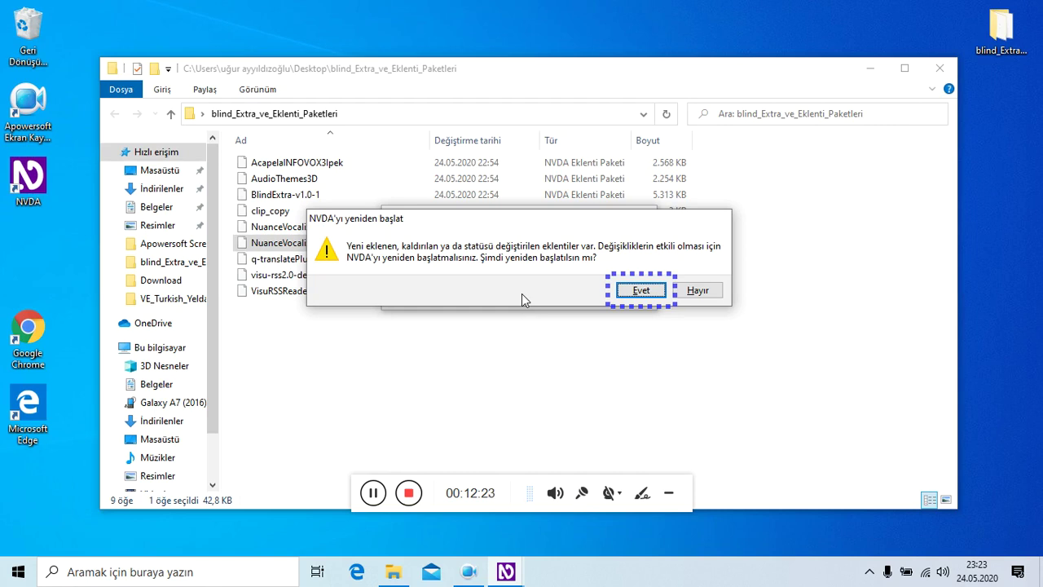
{"action": "key", "text": "Return"}
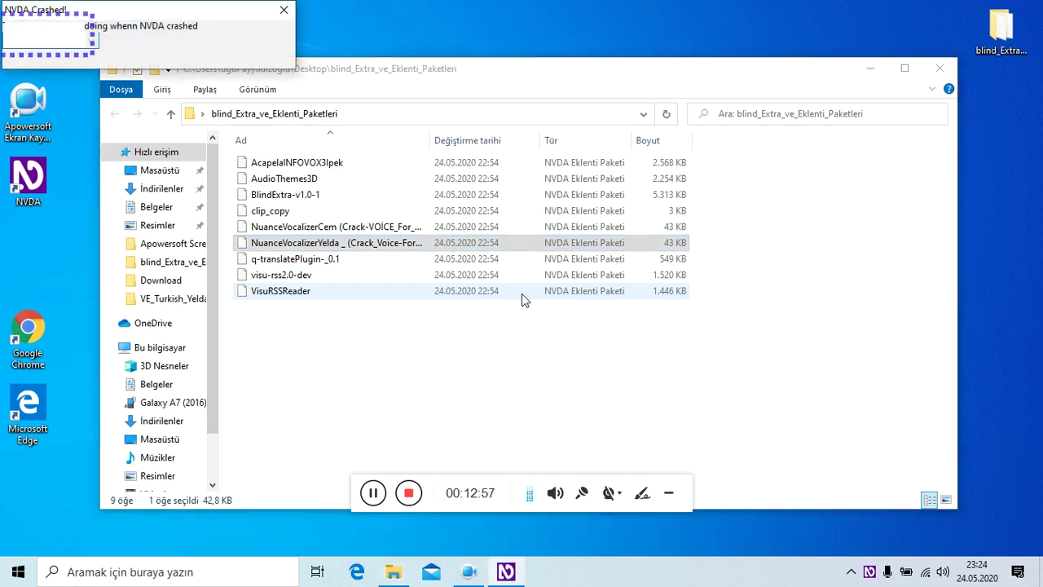
{"action": "key", "text": "Escape"}
Install the q-translatePlugin-_0.1 package as an update of the existing add-on, restart NVDA and dismiss the NVDA Crashed dialog
{"action": "key", "text": "Down"}
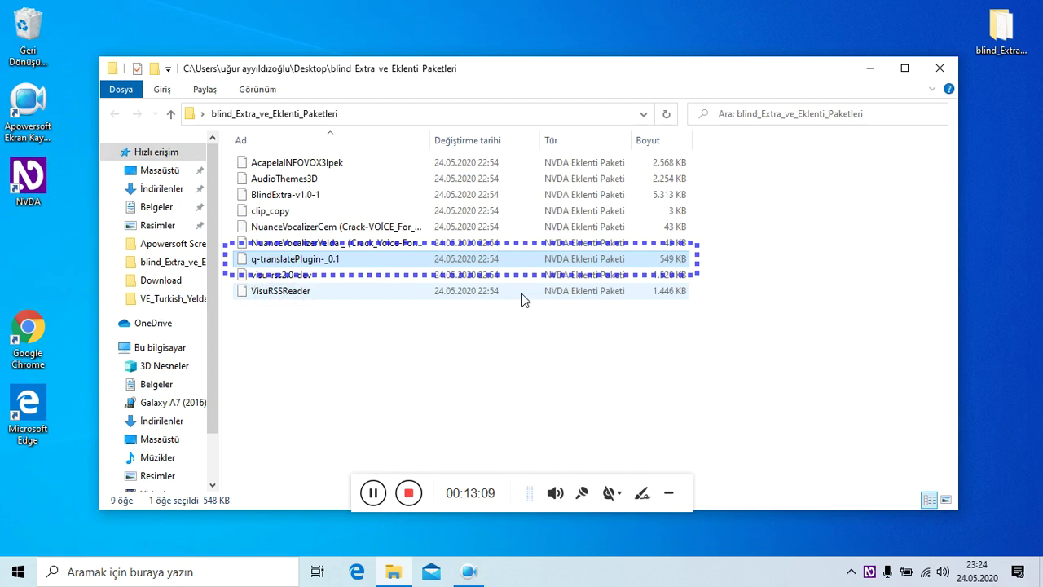
{"action": "key", "text": "Return"}
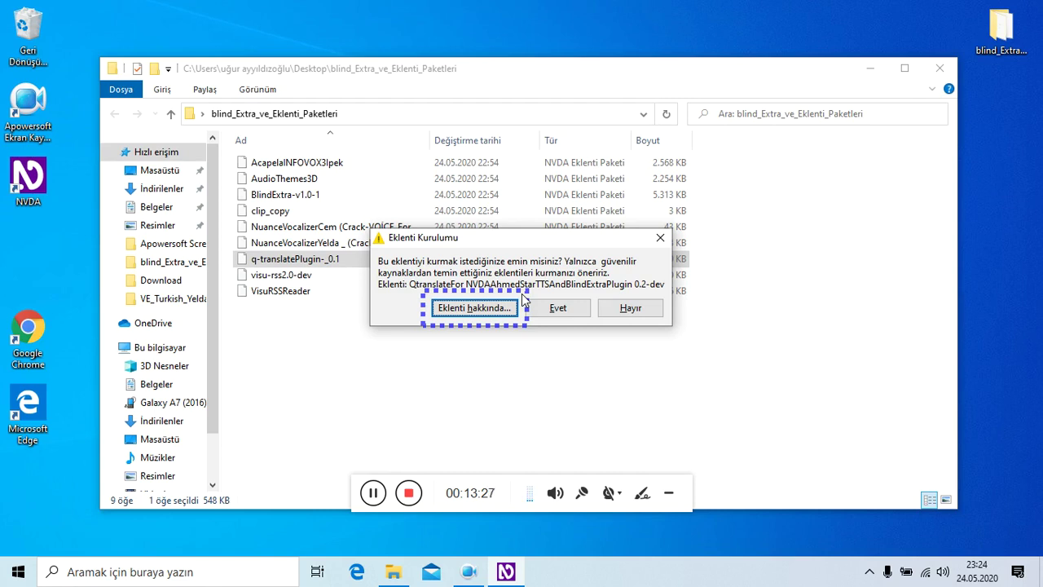
{"action": "key", "text": "Tab"}
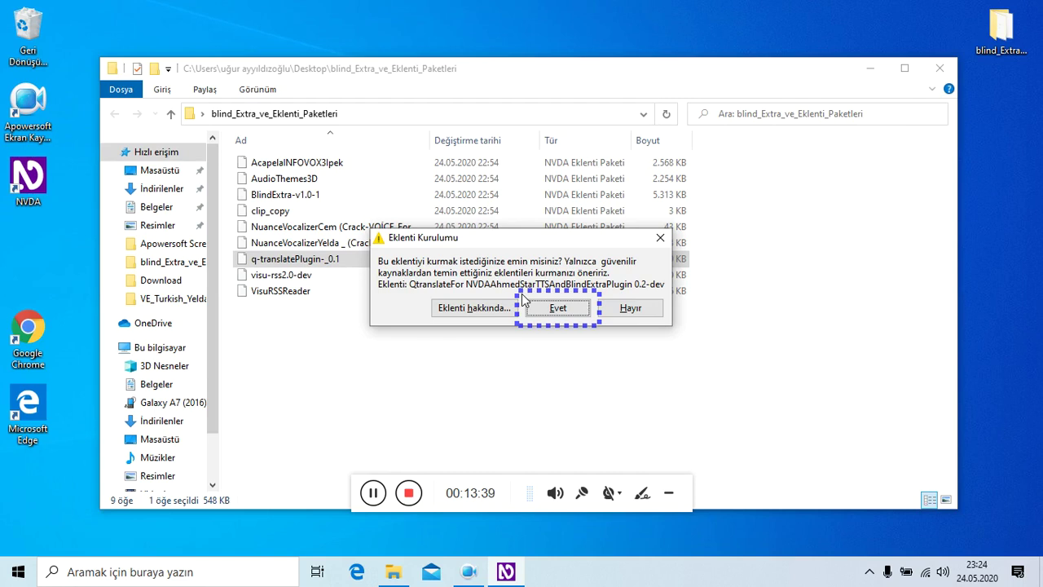
{"action": "key", "text": "Return"}
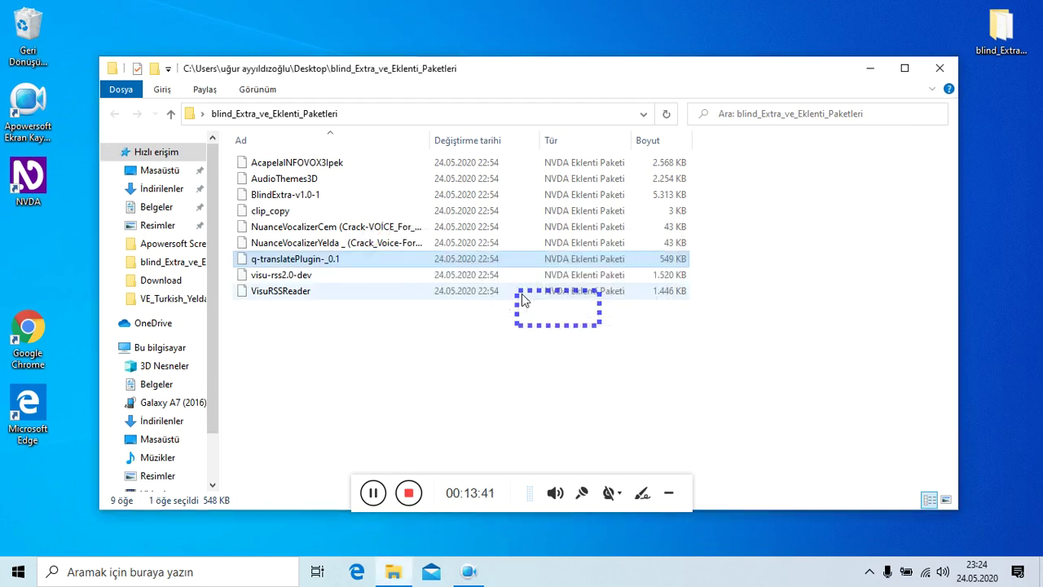
{"action": "key", "text": "Tab"}
{"action": "key", "text": "Tab"}
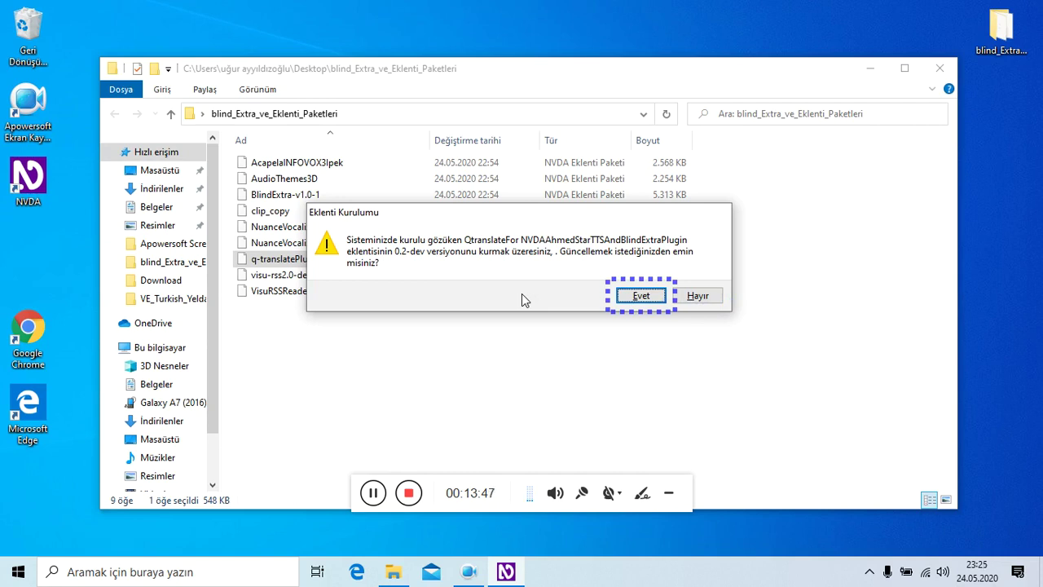
{"action": "key", "text": "Return"}
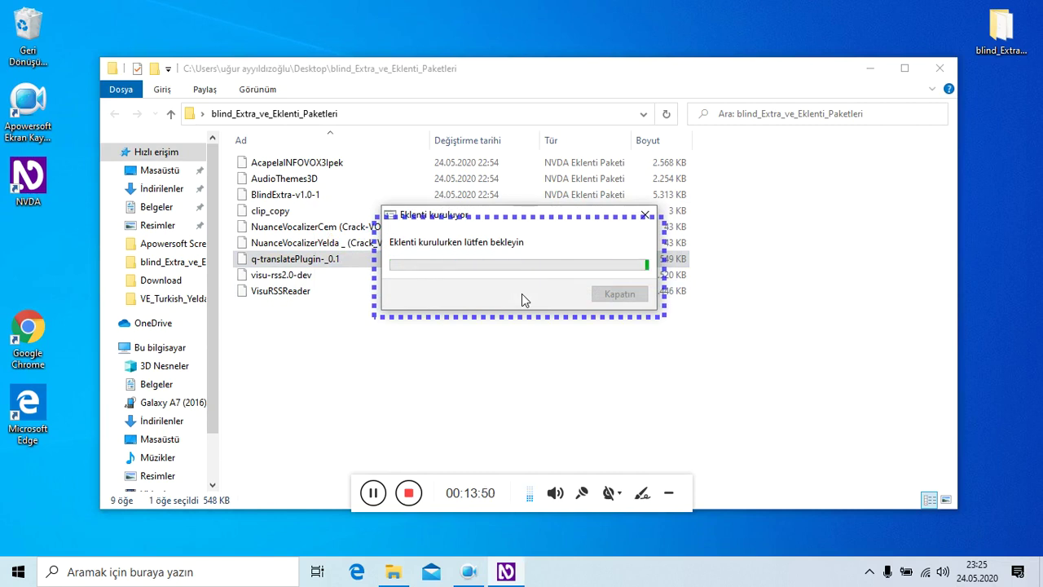
{"action": "key", "text": "Tab"}
{"action": "key", "text": "shift+Tab"}
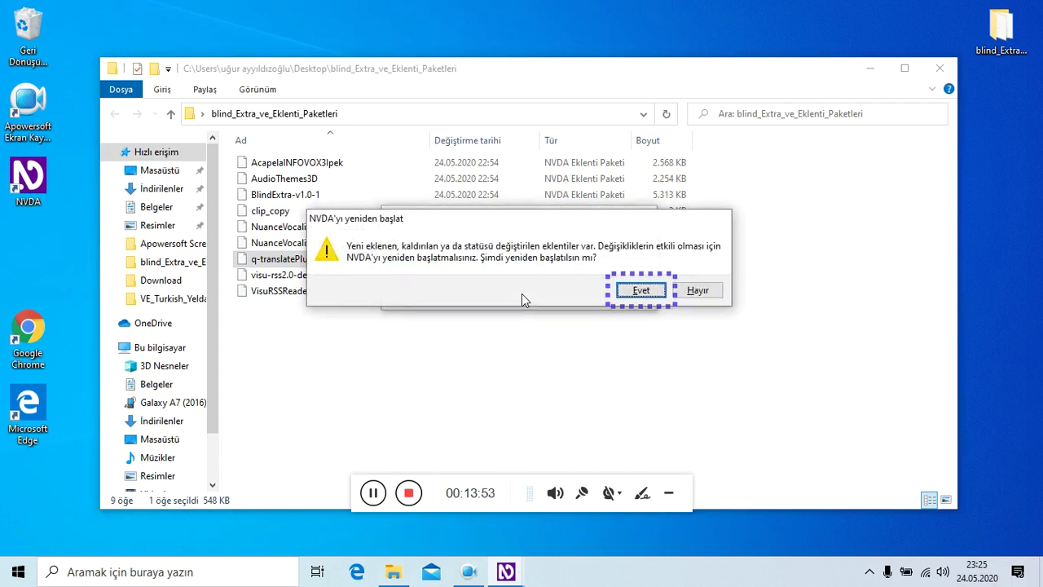
{"action": "key", "text": "Return"}
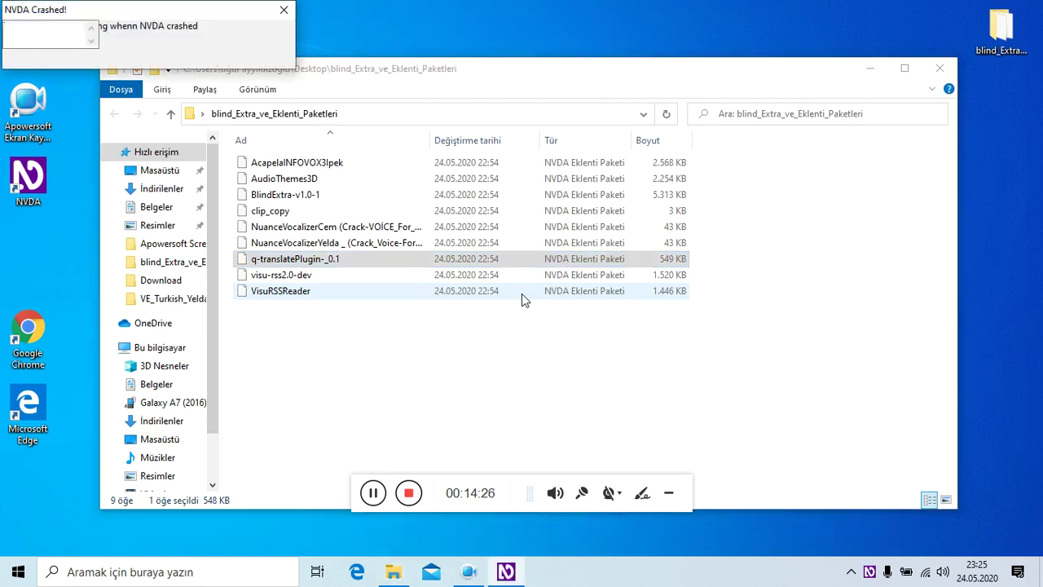
{"action": "key", "text": "Escape"}
Install the visu-rss2.0-dev package as an update of the existing add-on, restart NVDA and dismiss the NVDA Crashed dialog
{"action": "key", "text": "Down"}
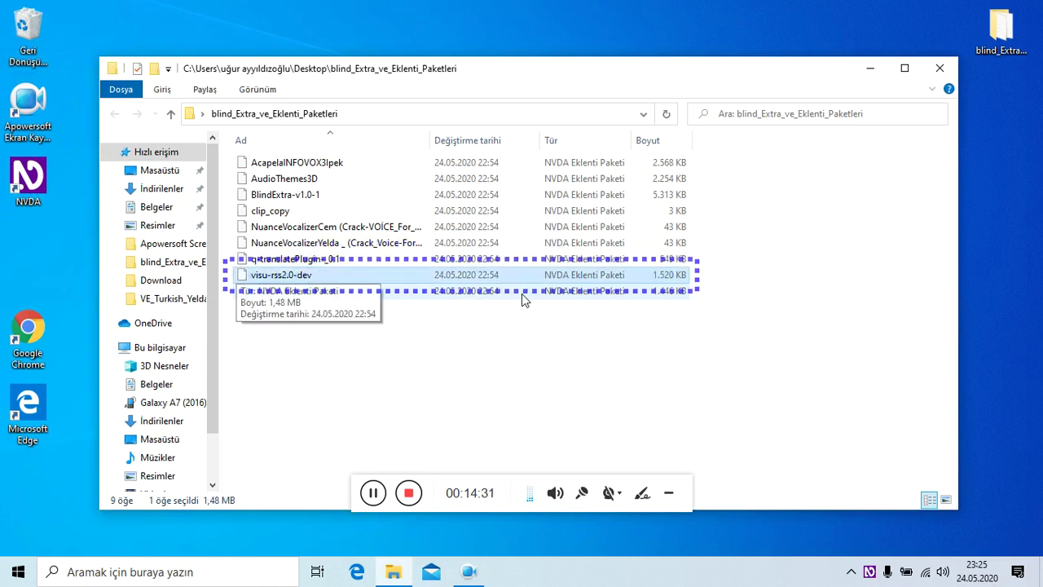
{"action": "key", "text": "Up"}
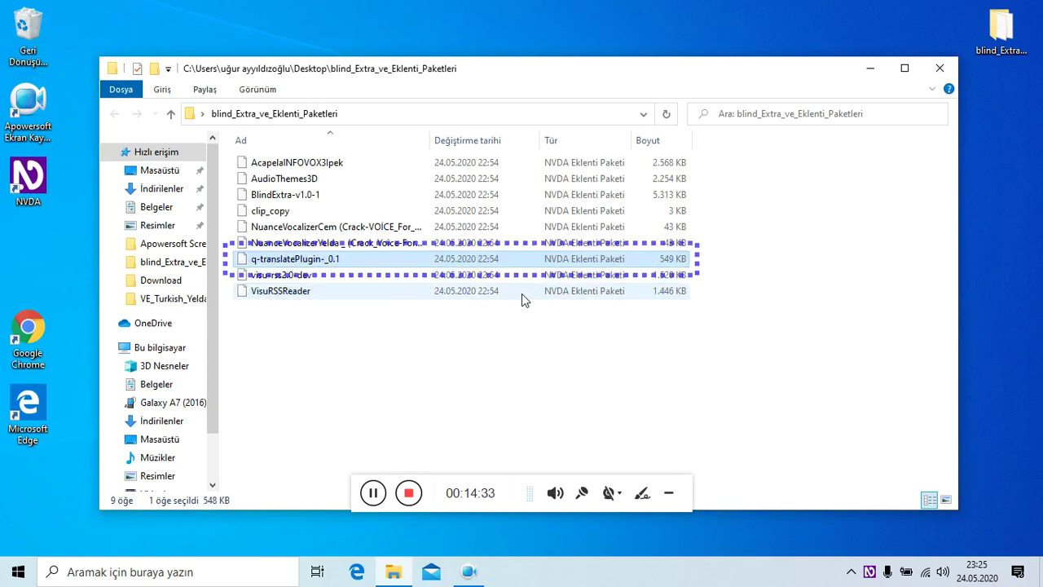
{"action": "key", "text": "Down"}
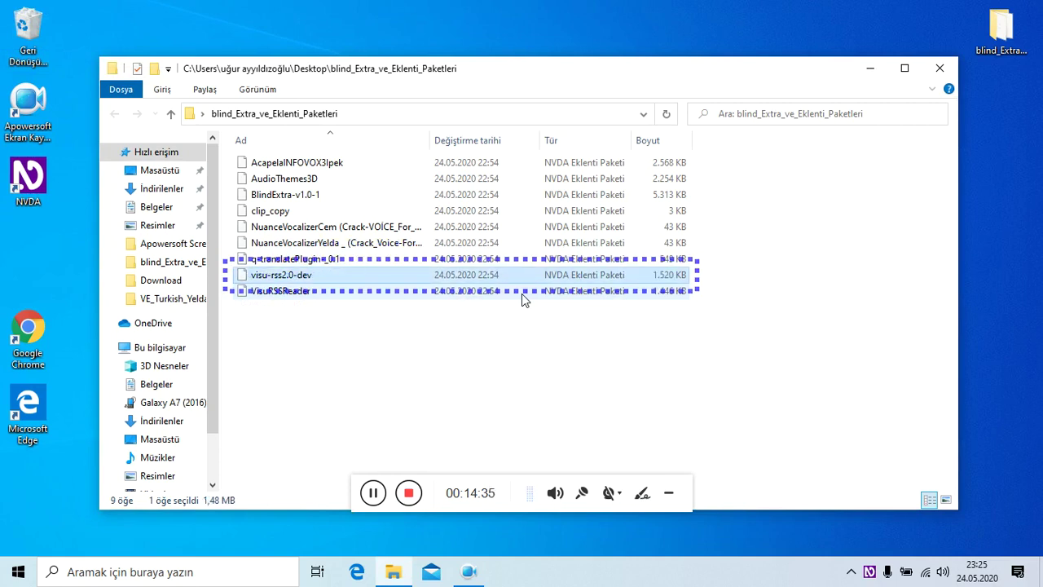
{"action": "key", "text": "Return"}
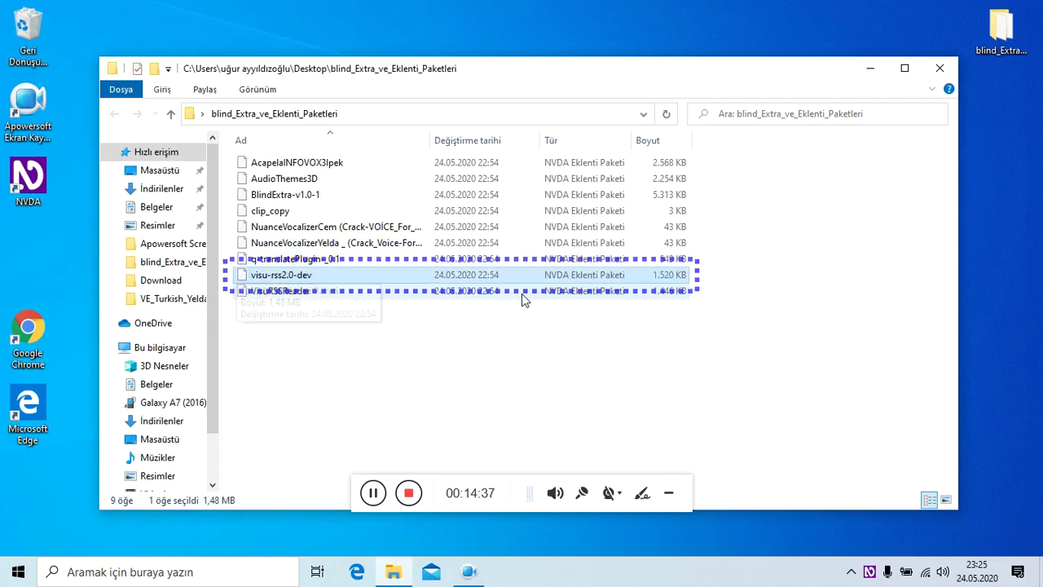
{"action": "key", "text": "Tab"}
{"action": "key", "text": "Return"}
{"action": "key", "text": "Tab"}
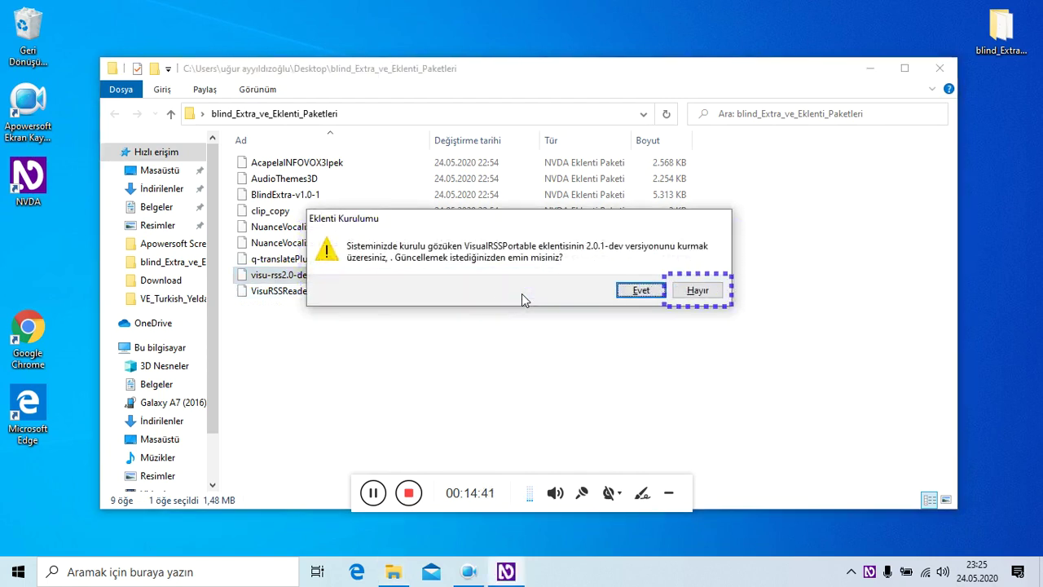
{"action": "key", "text": "Tab"}
{"action": "key", "text": "Return"}
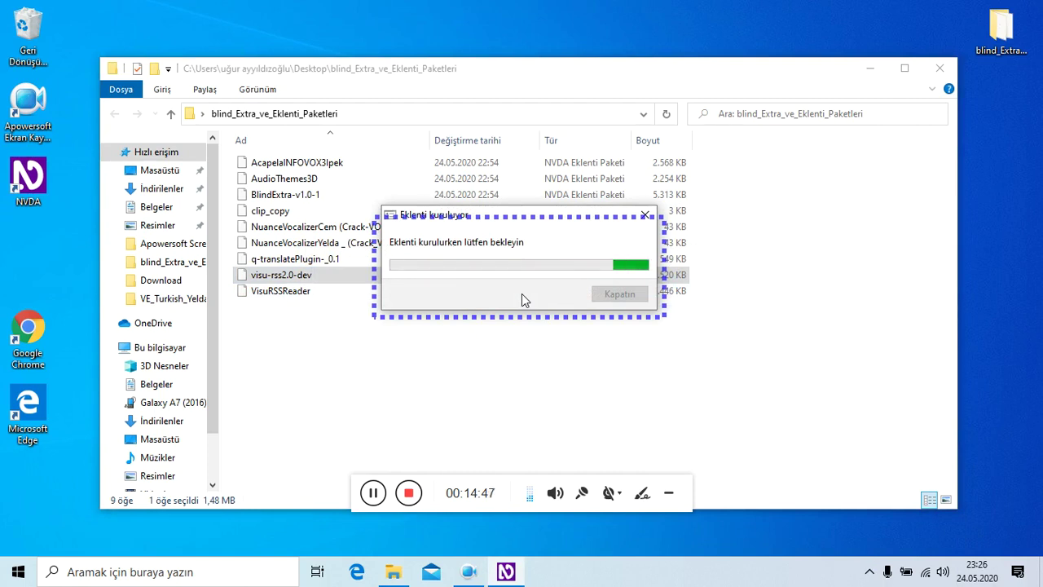
{"action": "key", "text": "Tab"}
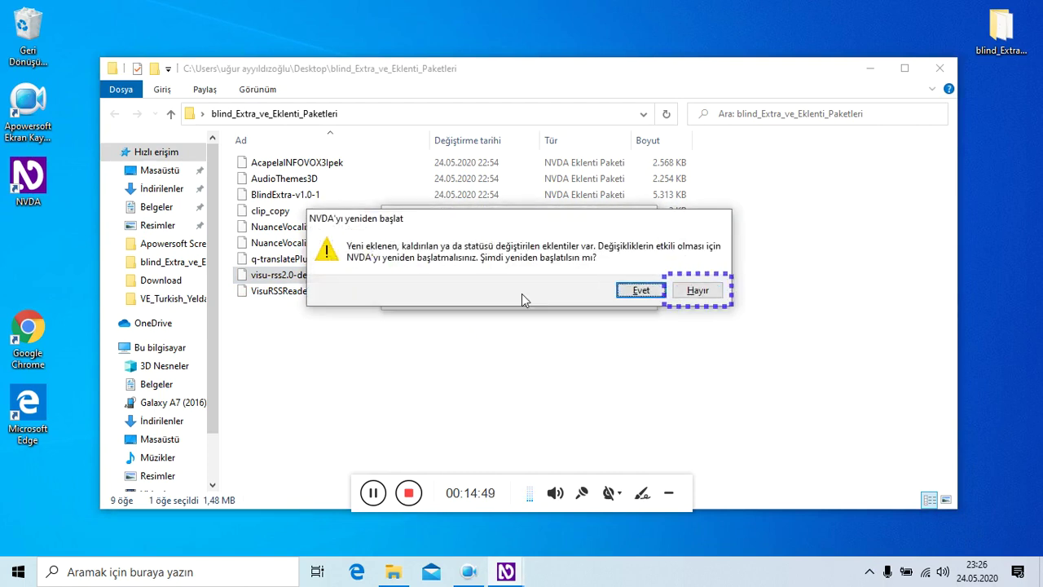
{"action": "key", "text": "Return"}
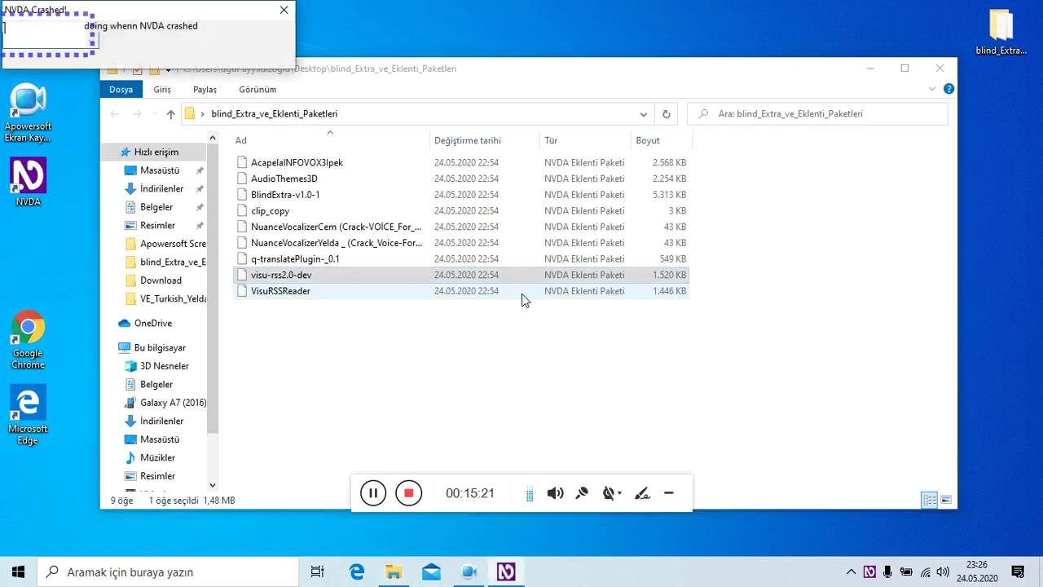
{"action": "key", "text": "Escape"}
Install the VisuRSSReader add-on package from the folder and restart NVDA
{"action": "key", "text": "Down"}
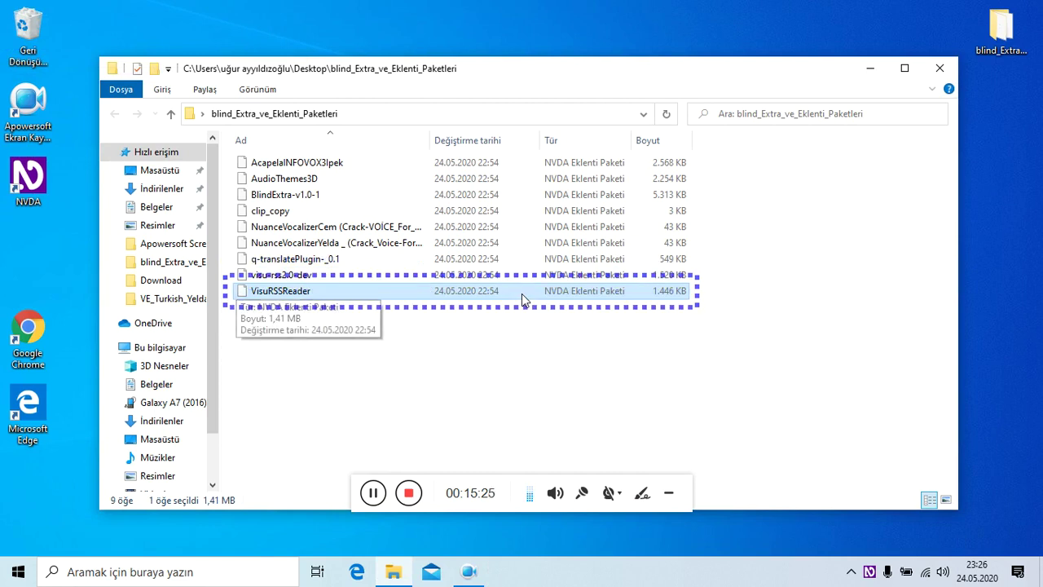
{"action": "key", "text": "Return"}
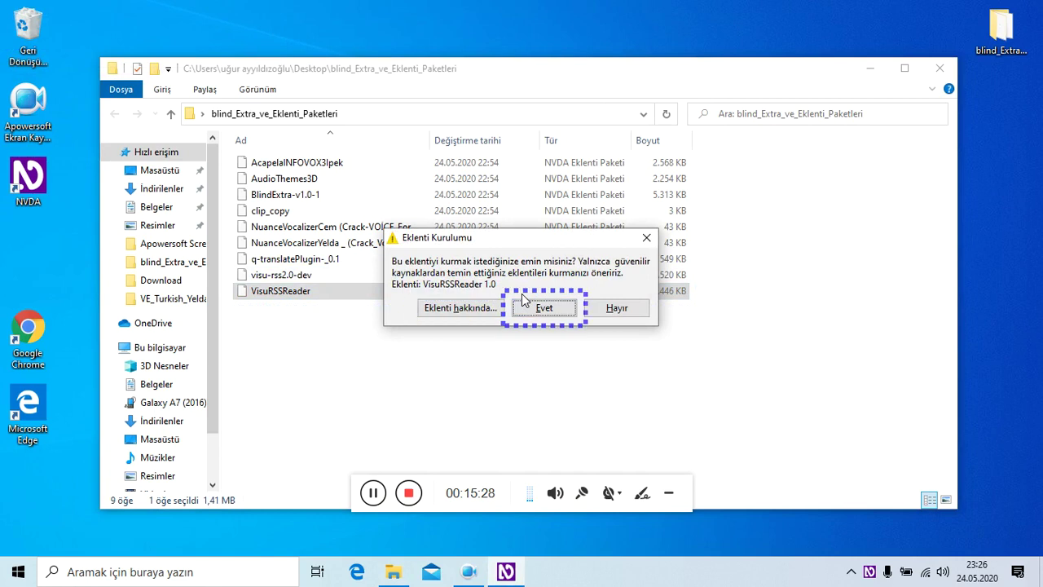
{"action": "key", "text": "Return"}
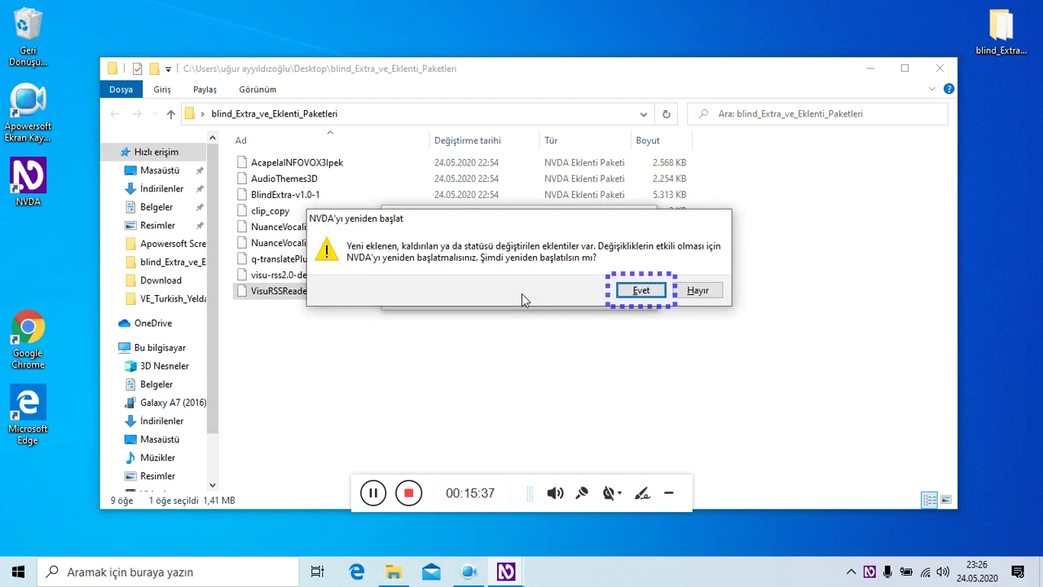
{"action": "key", "text": "Return"}
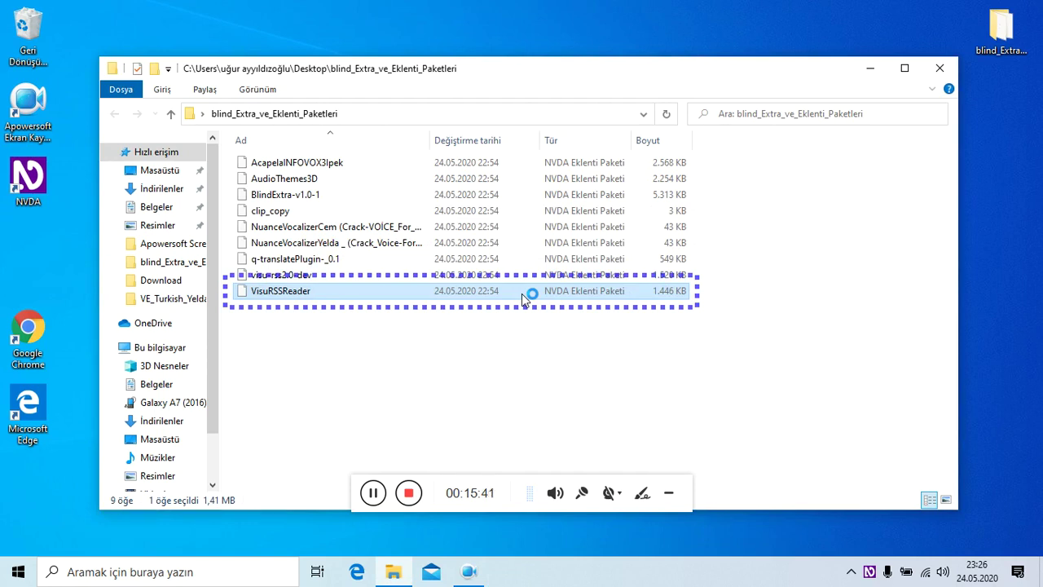
Maximize the blind_Extra_ve_Eklenti_Paketleri folder window and dismiss the NVDA Crashed dialog
{"action": "key", "text": "super+Up"}
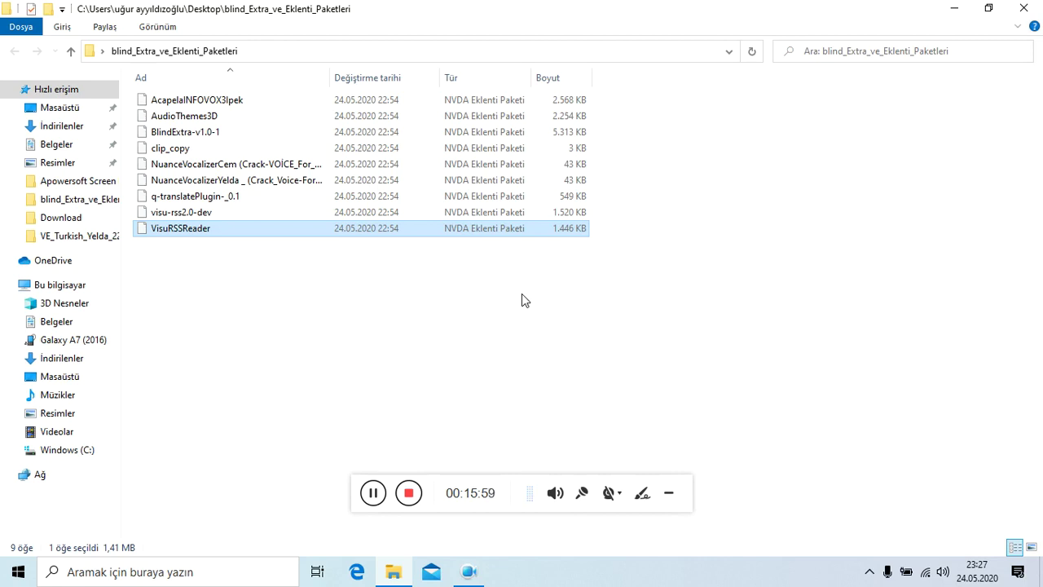
{"action": "key", "text": "Up"}
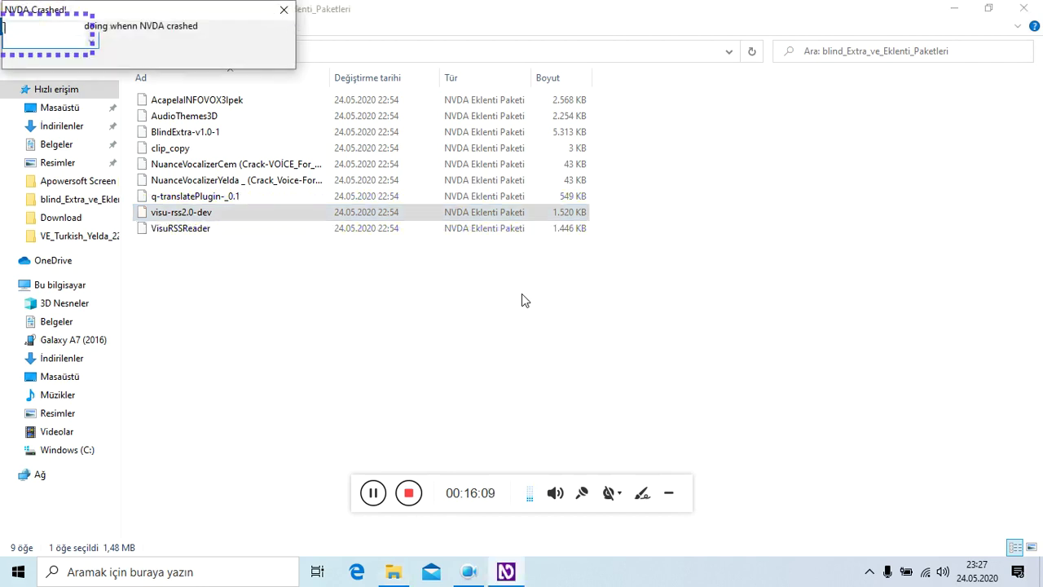
{"action": "key", "text": "Escape"}
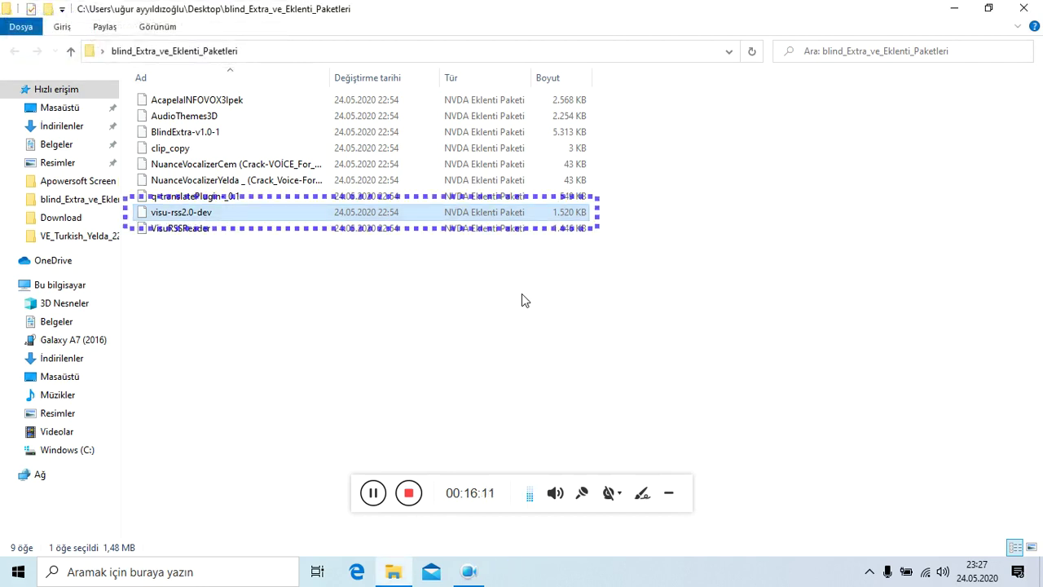
Install the VisuRSSReader package again as an update, restart NVDA and close the folder window
{"action": "key", "text": "Down"}
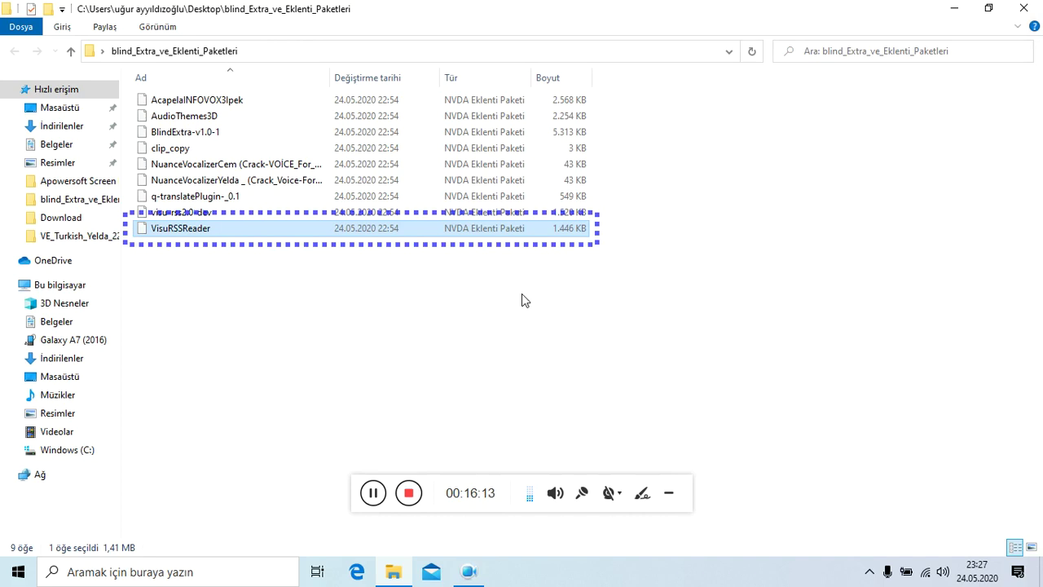
{"action": "key", "text": "Return"}
{"action": "key", "text": "Tab"}
{"action": "key", "text": "Return"}
{"action": "key", "text": "shift+Tab"}
{"action": "key", "text": "Return"}
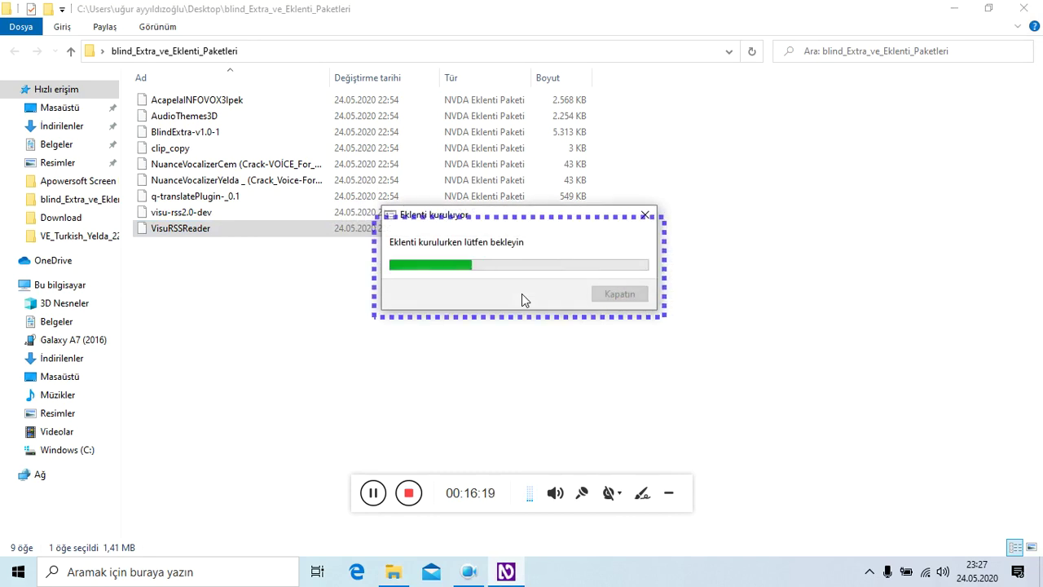
{"action": "key", "text": "Return"}
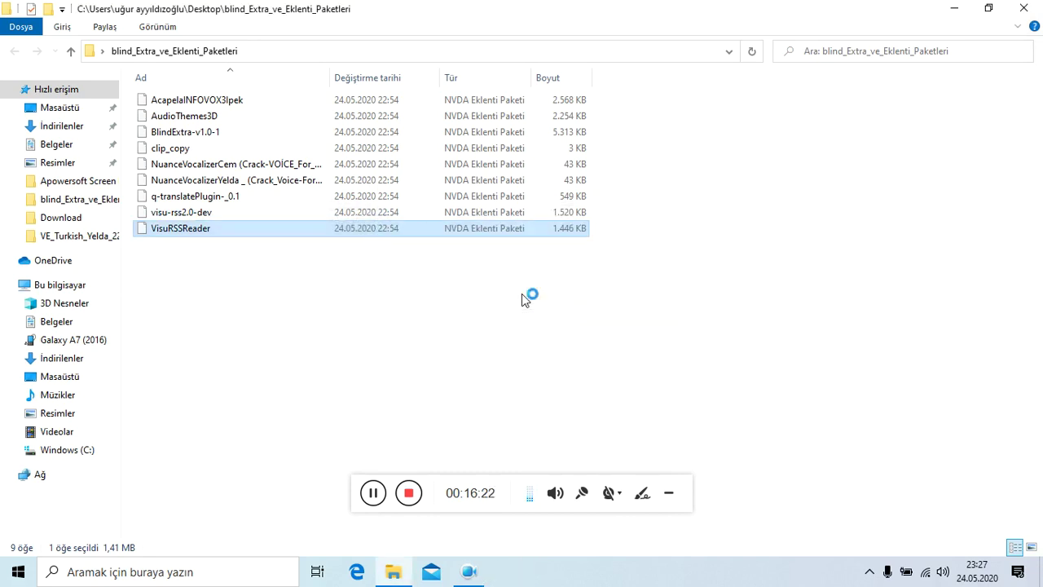
{"action": "key", "text": "alt+F4"}
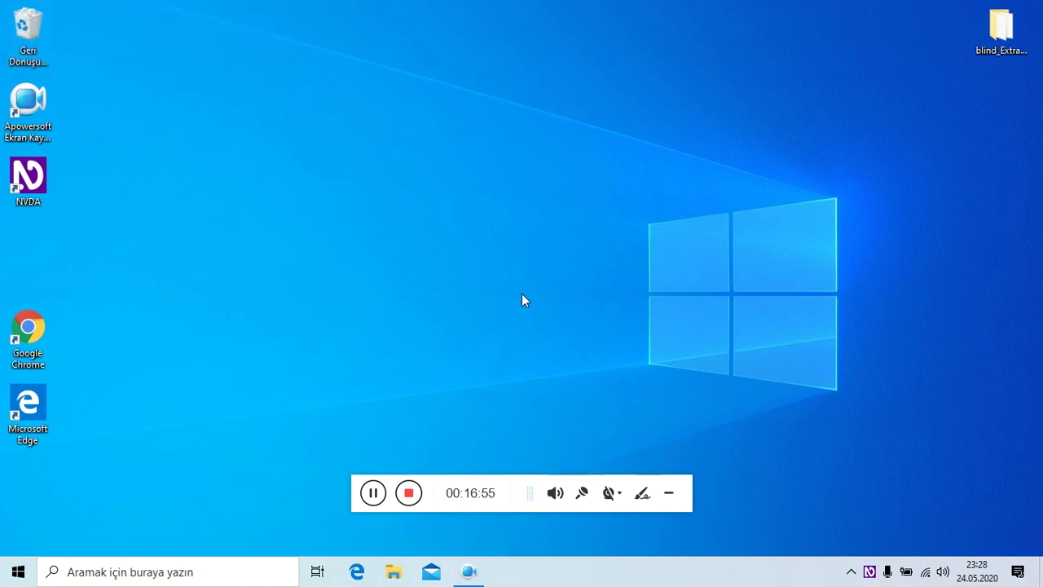
Examine the AcapelaINFOVOX3 entries that the BlindExtra add-on offers in NVDA
{"action": "key", "text": "insert+n"}
{"action": "key", "text": "Down"}
{"action": "key", "text": "Down"}
{"action": "key", "text": "Down"}
{"action": "key", "text": "Down"}
{"action": "key", "text": "Down"}
{"action": "key", "text": "Down"}
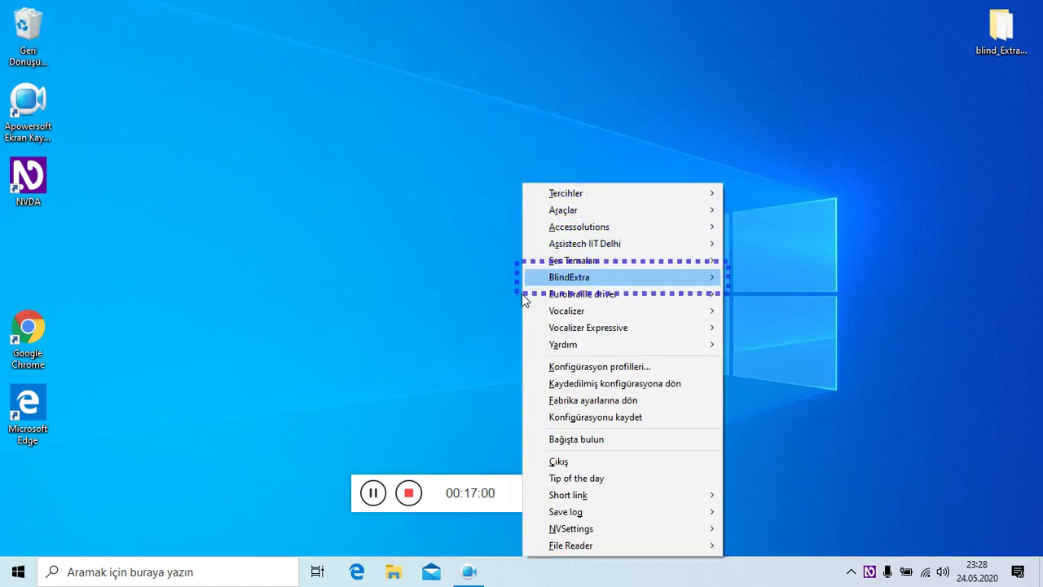
{"action": "key", "text": "Right"}
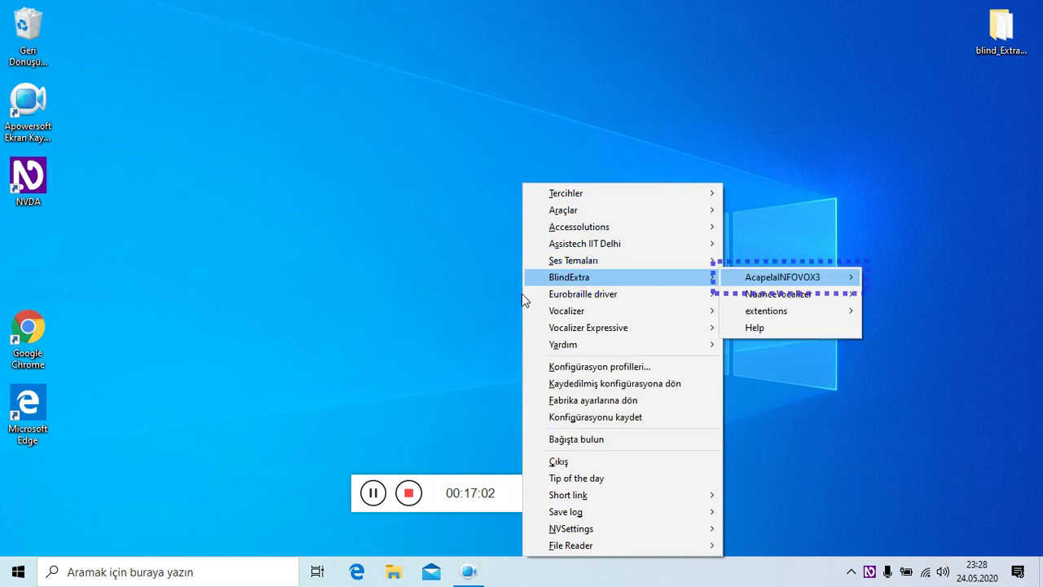
{"action": "key", "text": "Right"}
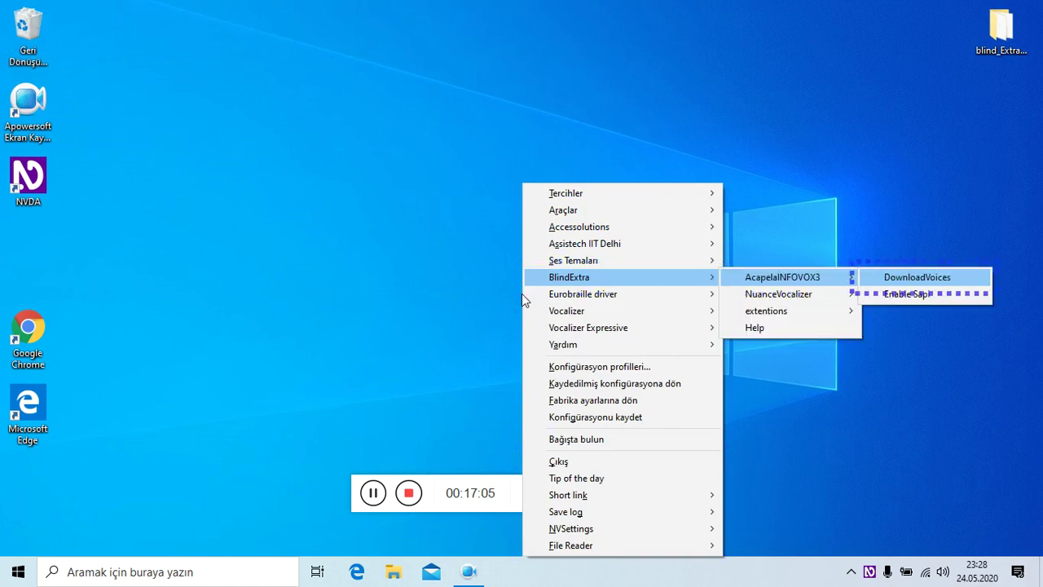
{"action": "key", "text": "Down"}
{"action": "key", "text": "Left"}
Examine BlindExtra's NuanceVocalizer entries, including the language switching settings and the Premium and Plus voice downloads
{"action": "key", "text": "Down"}
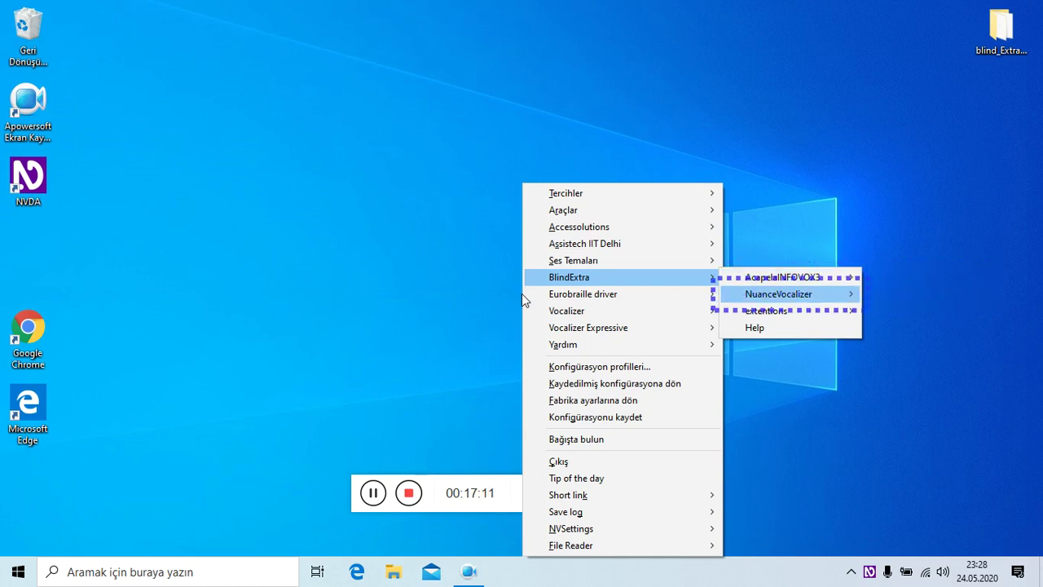
{"action": "key", "text": "Right"}
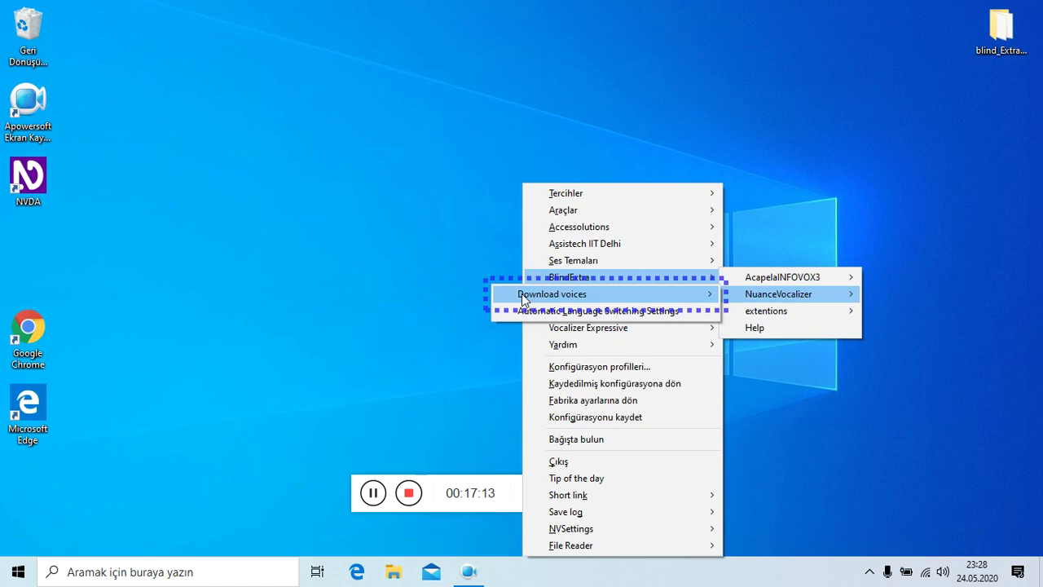
{"action": "key", "text": "Down"}
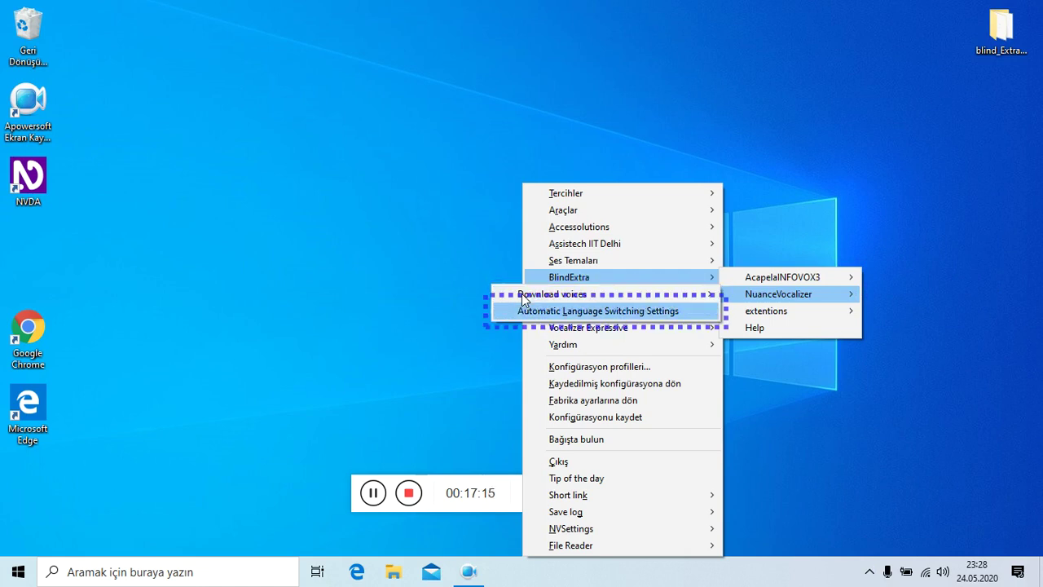
{"action": "key", "text": "Up"}
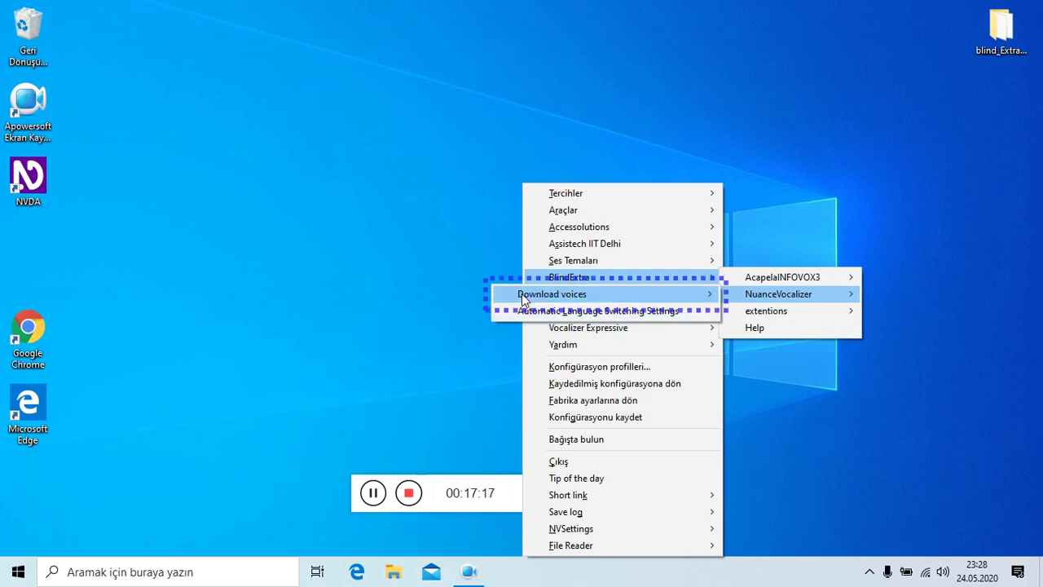
{"action": "key", "text": "Right"}
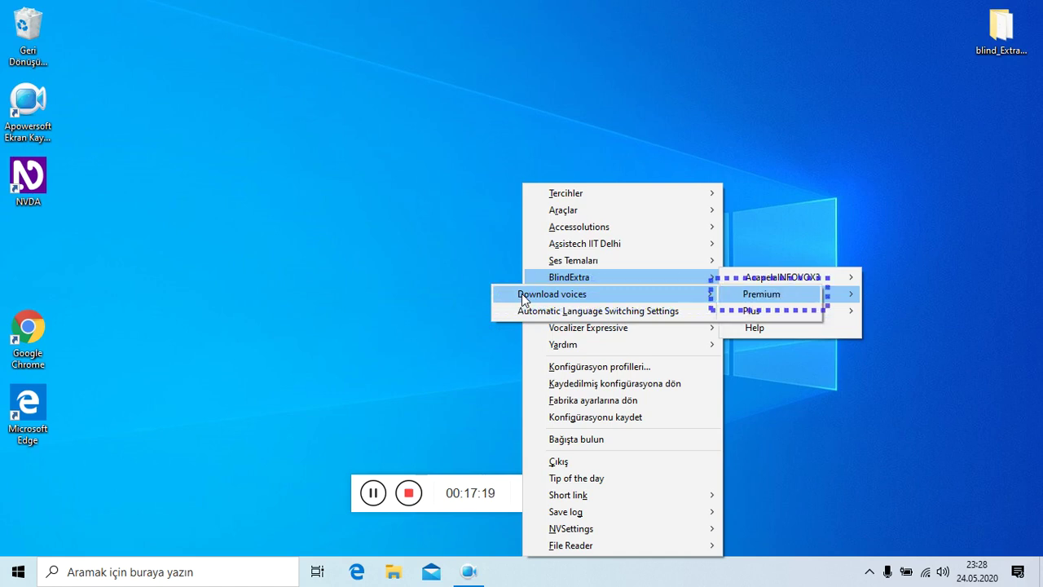
{"action": "key", "text": "Down"}
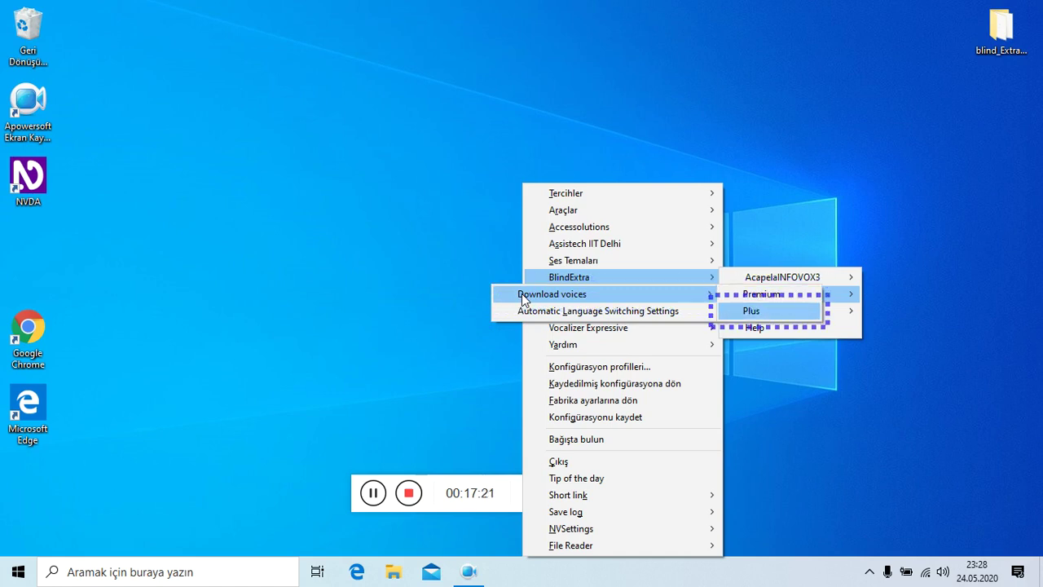
{"action": "key", "text": "Left"}
{"action": "key", "text": "Left"}
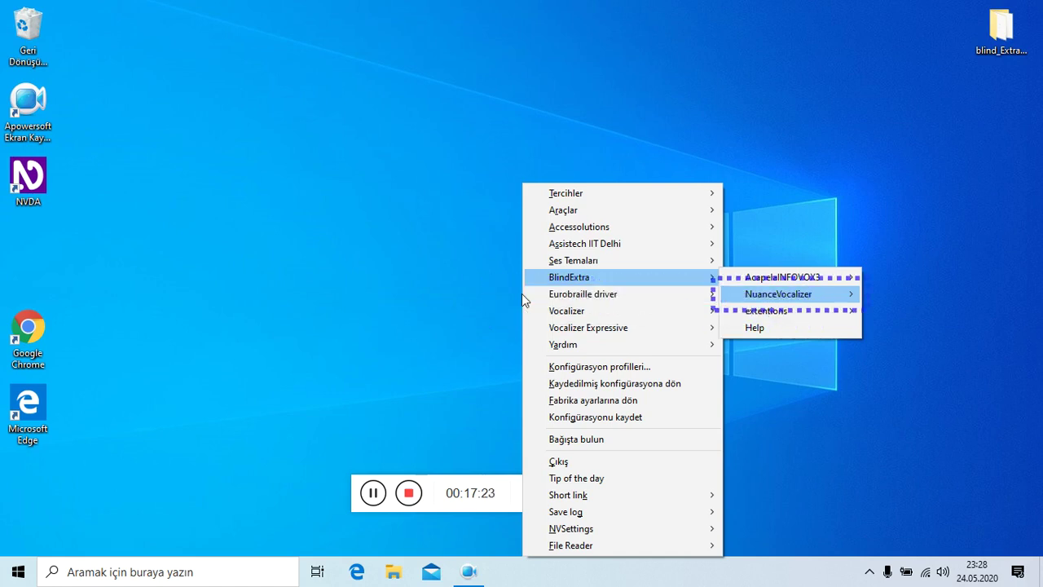
Examine BlindExtra's extentions entries, get extentions and RSSReader, and return to the desktop
{"action": "key", "text": "Down"}
{"action": "key", "text": "Right"}
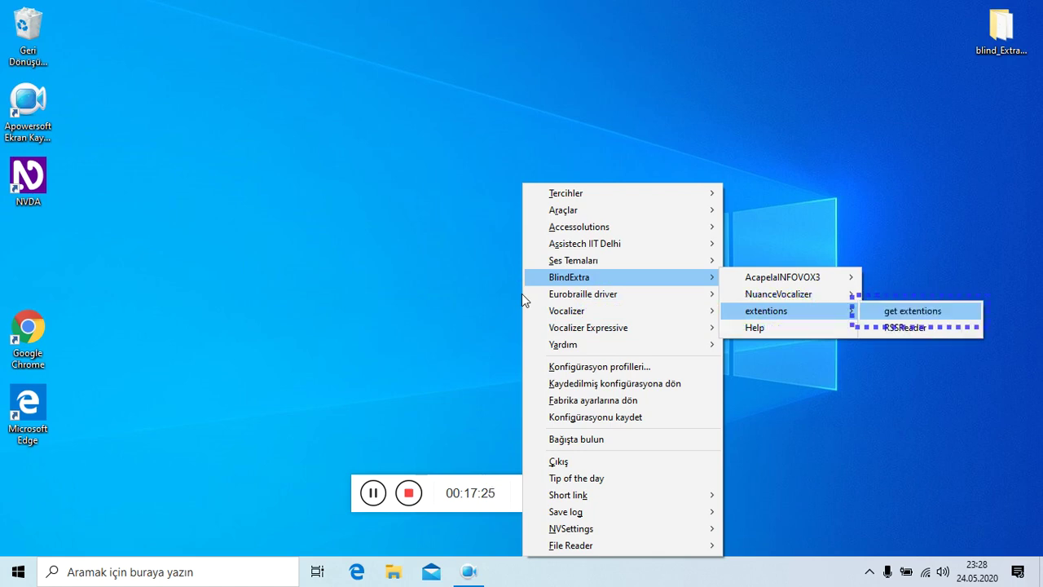
{"action": "key", "text": "Down"}
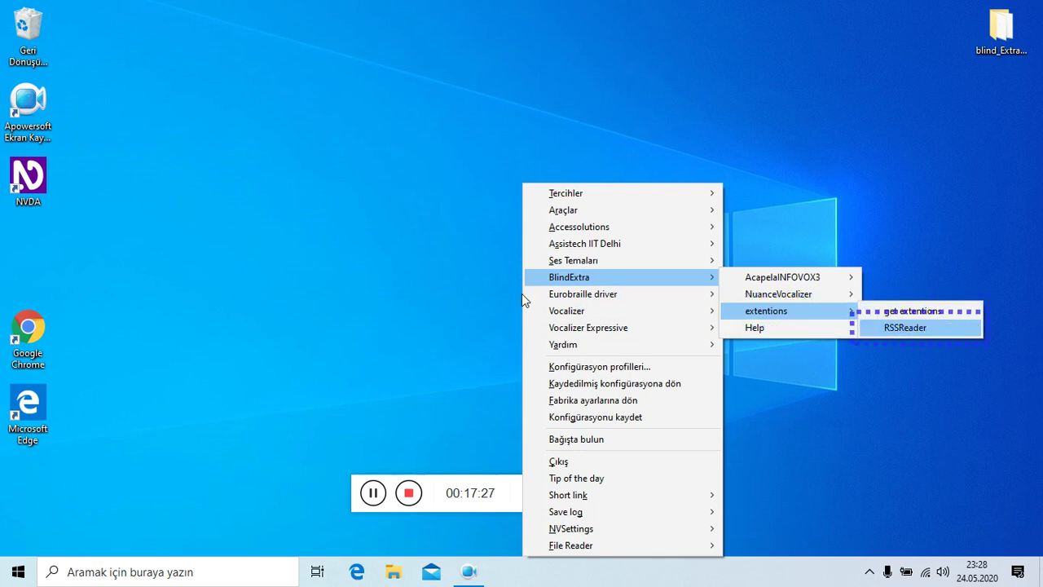
{"action": "key", "text": "Up"}
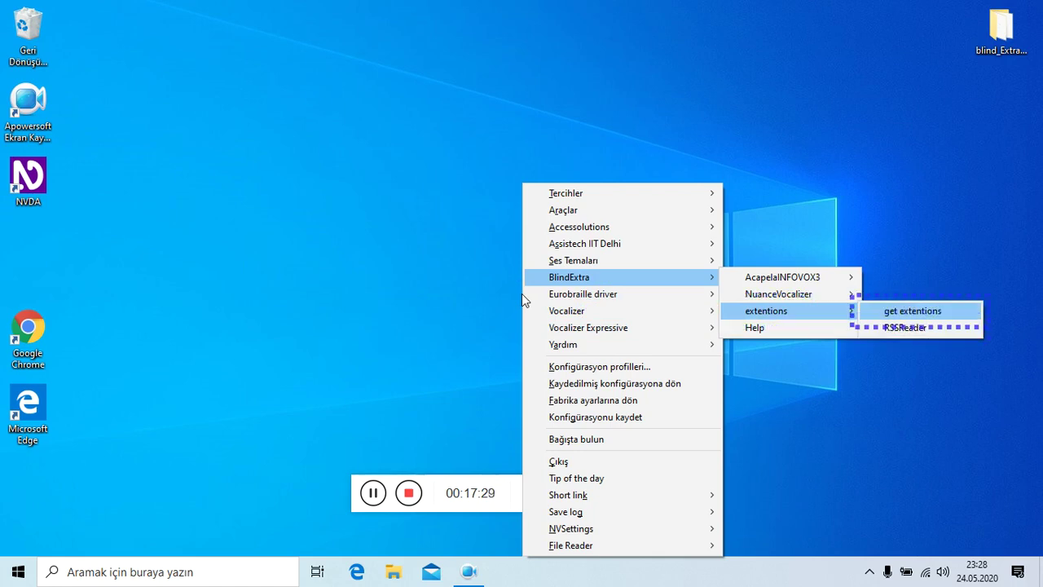
{"action": "key", "text": "Left"}
{"action": "key", "text": "Down"}
{"action": "key", "text": "Down"}
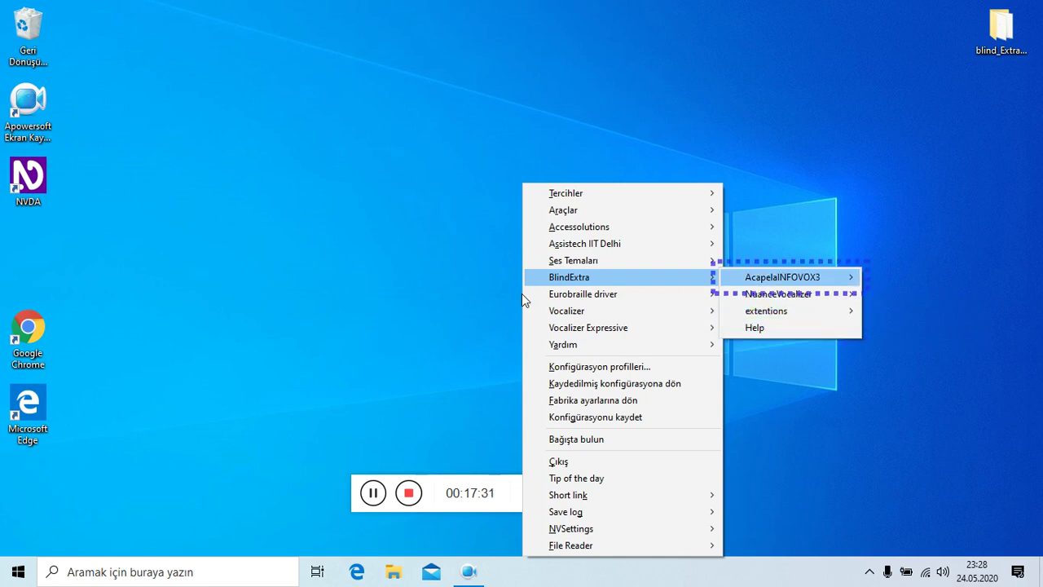
{"action": "key", "text": "Left"}
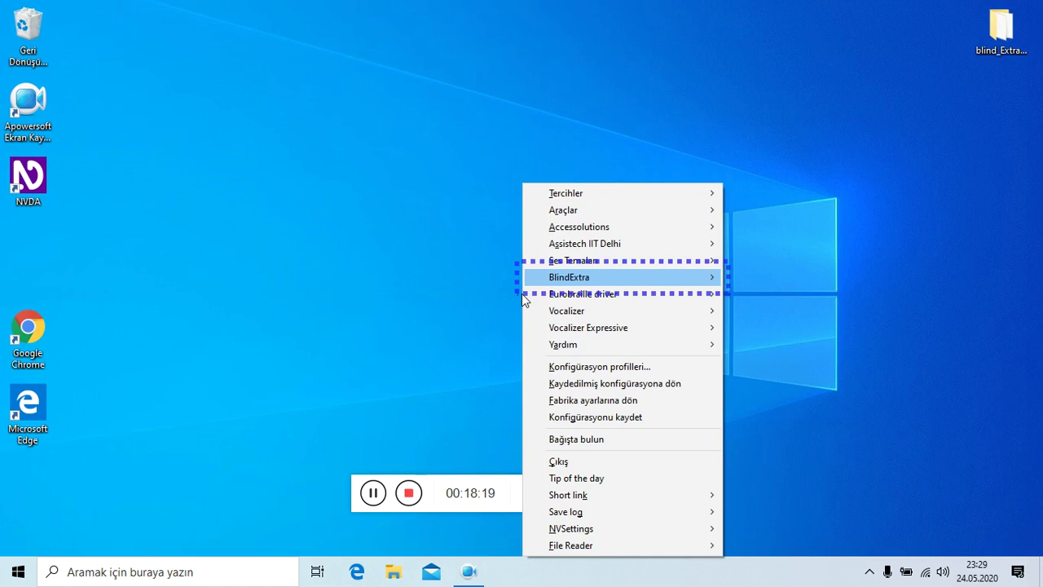
{"action": "key", "text": "Down"}
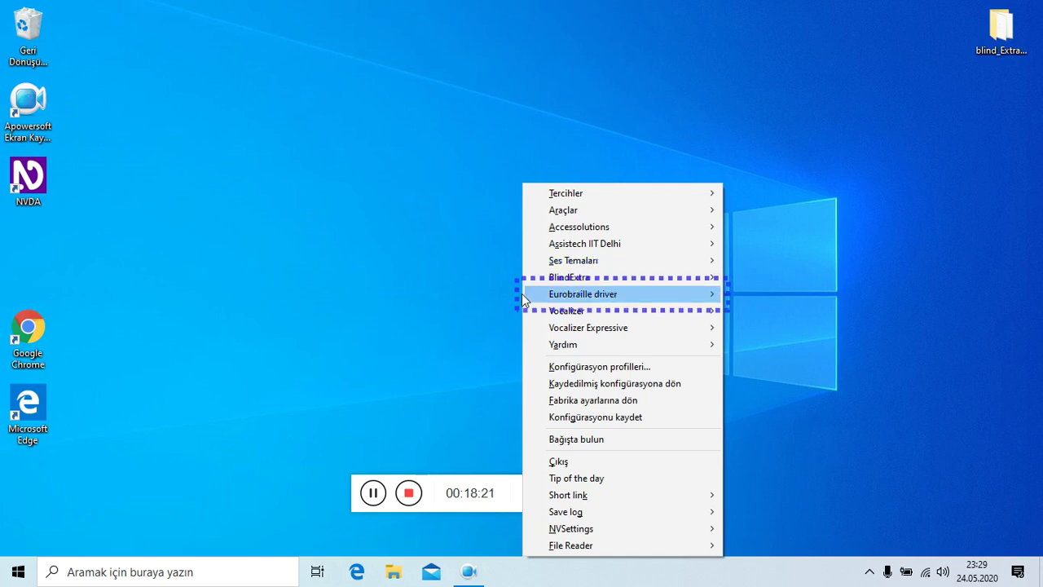
{"action": "key", "text": "Escape"}
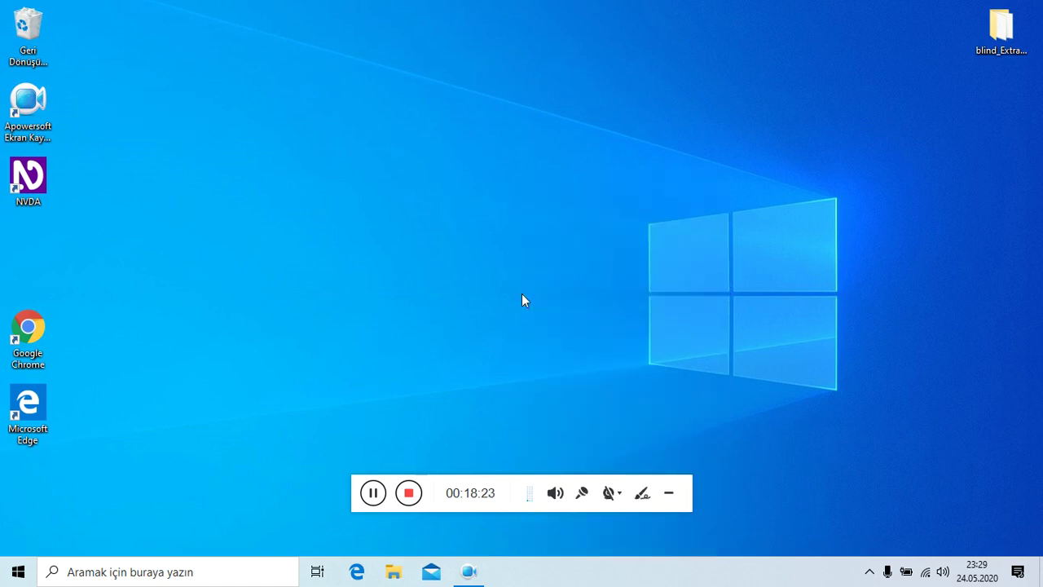